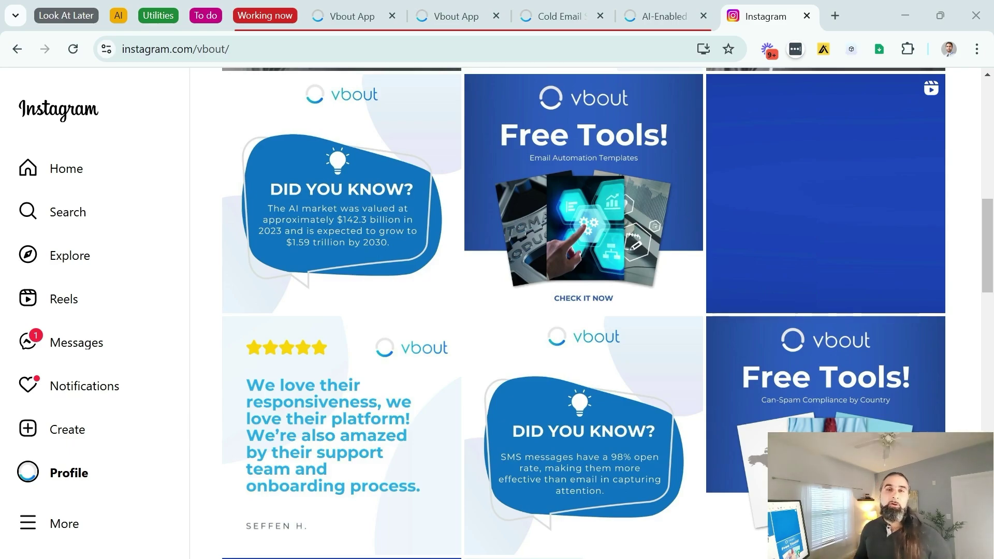
Review the offer examples and the Name and Email items in the Word requirements list
key(alt+Tab)
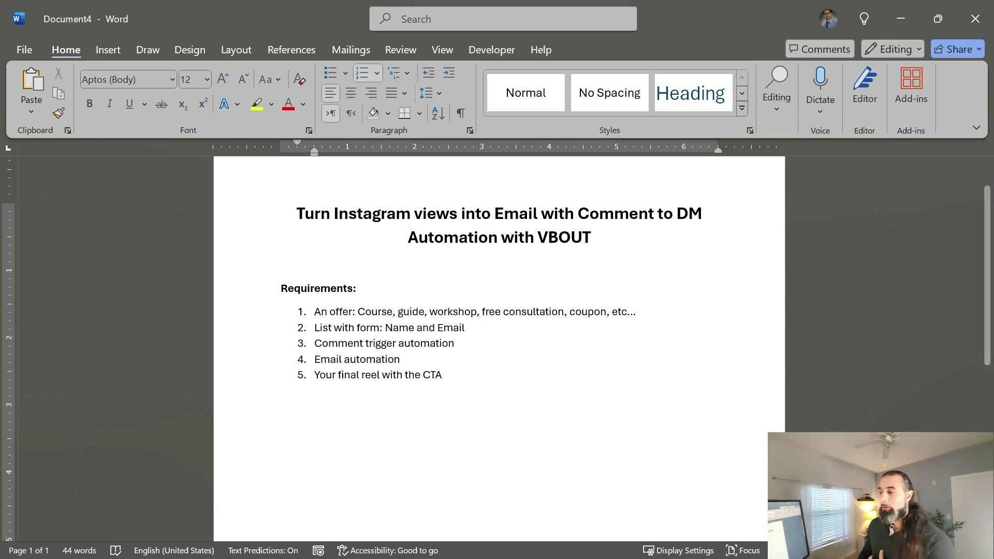
drag(399, 312, 438, 311)
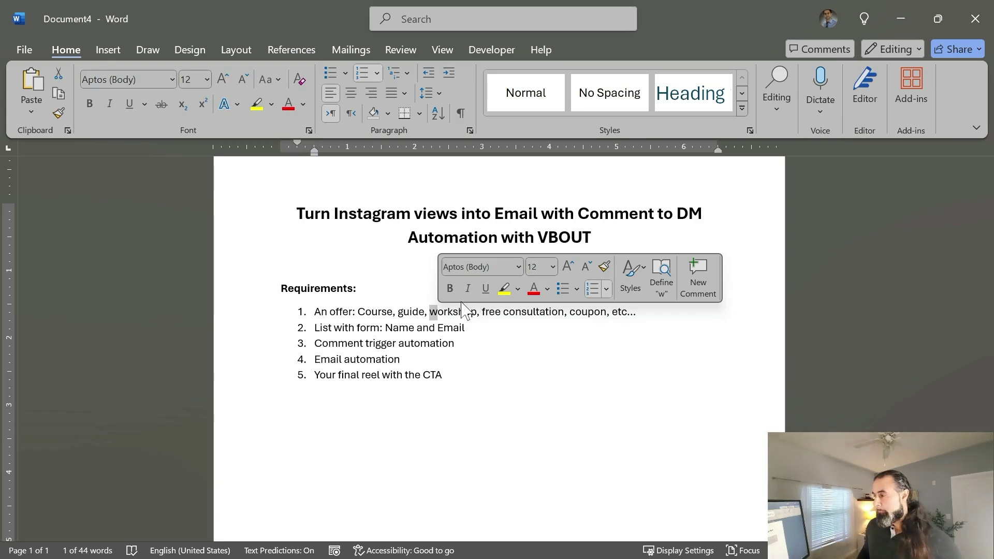
click(392, 327)
drag(384, 327, 468, 334)
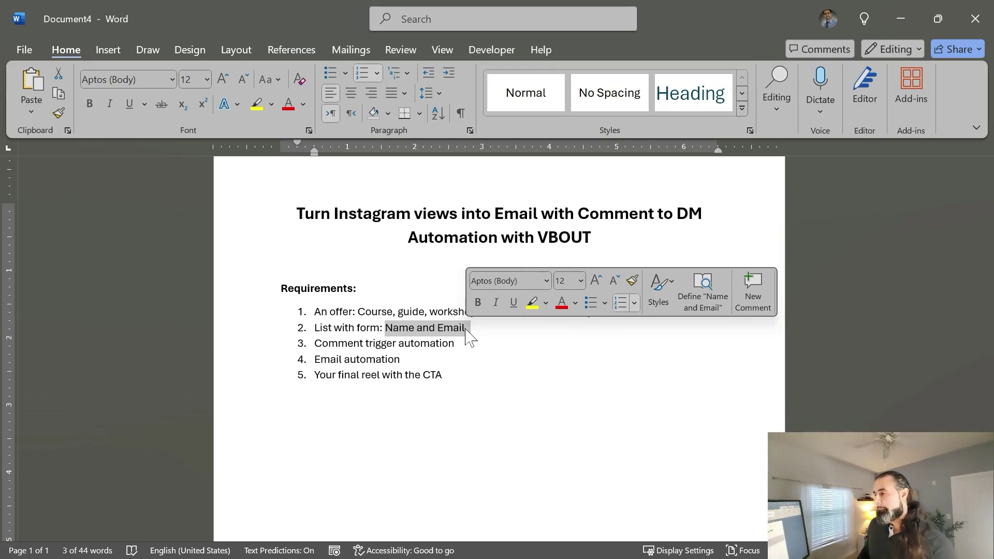
click(410, 343)
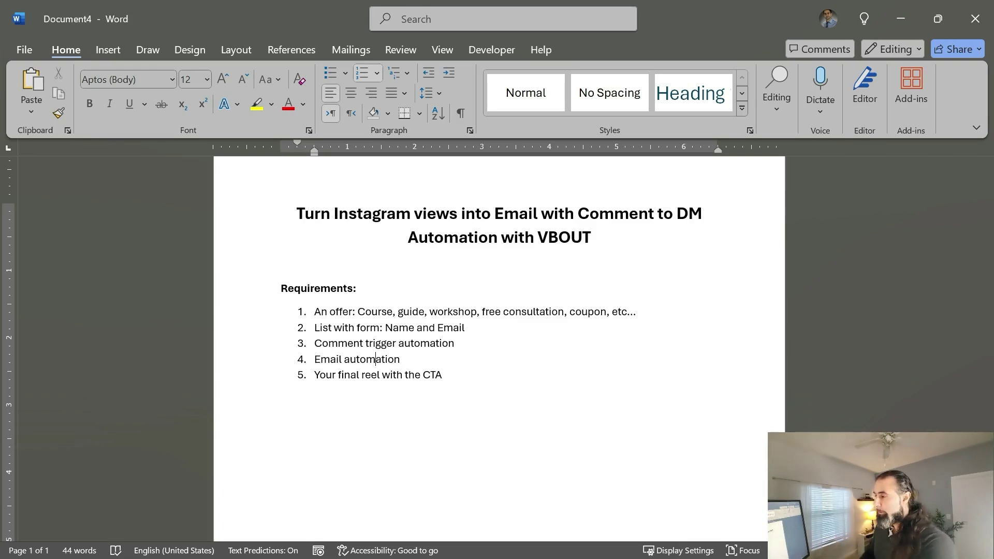
Minimize Word and return to the VBOUT editor for the Cold Email Strategies - Mini workshop page
click(912, 17)
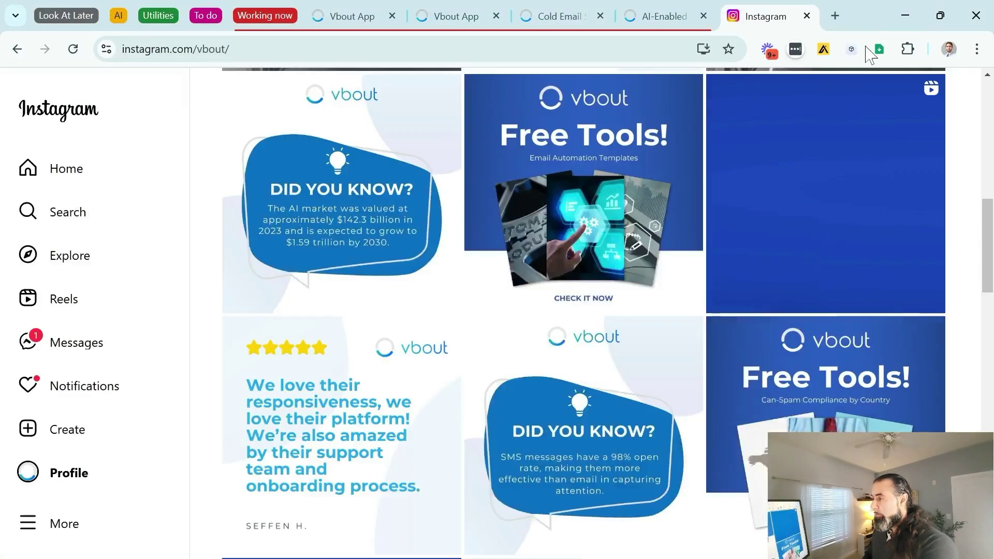
click(366, 16)
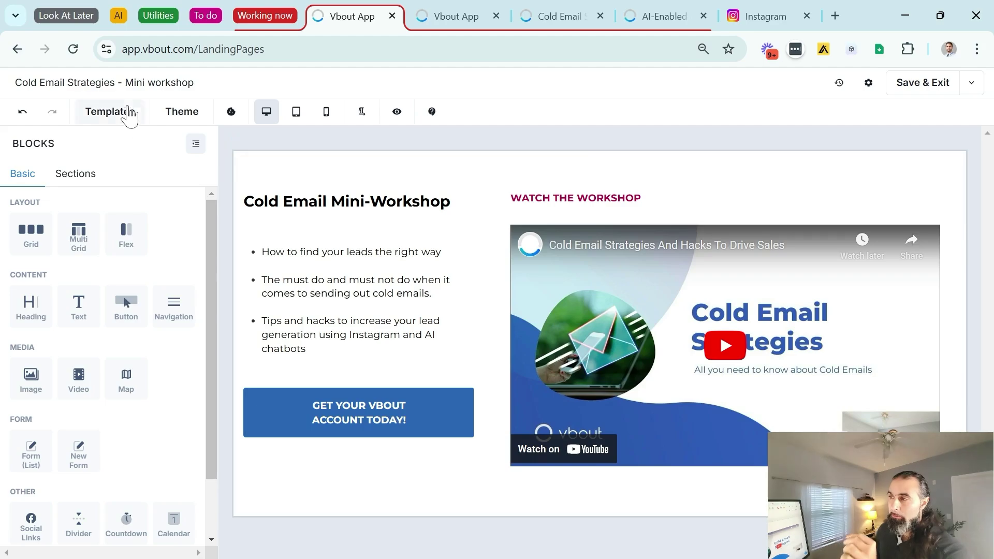
Look over the published Cold Email landing page, then go to the Cold Email Workshop List form fields
click(558, 12)
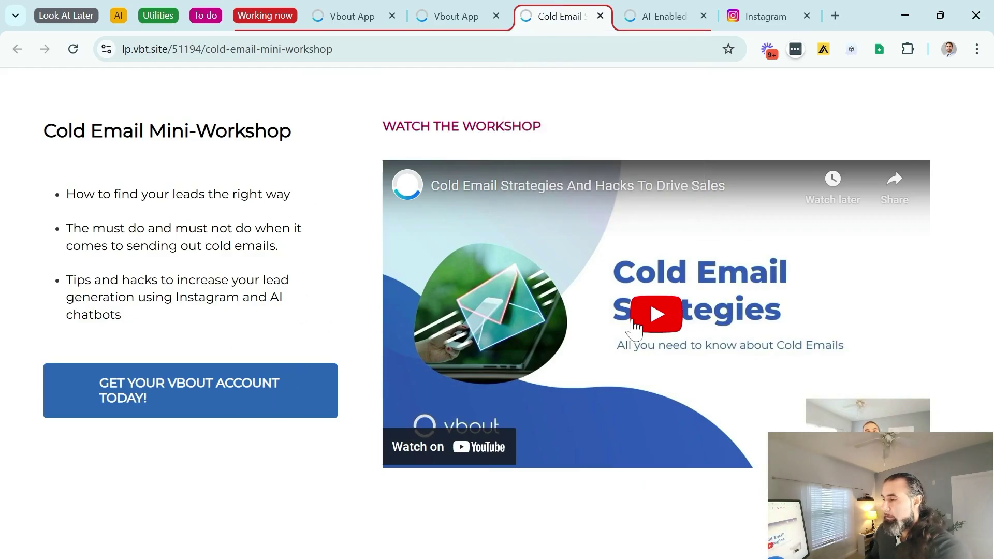
drag(76, 195, 155, 298)
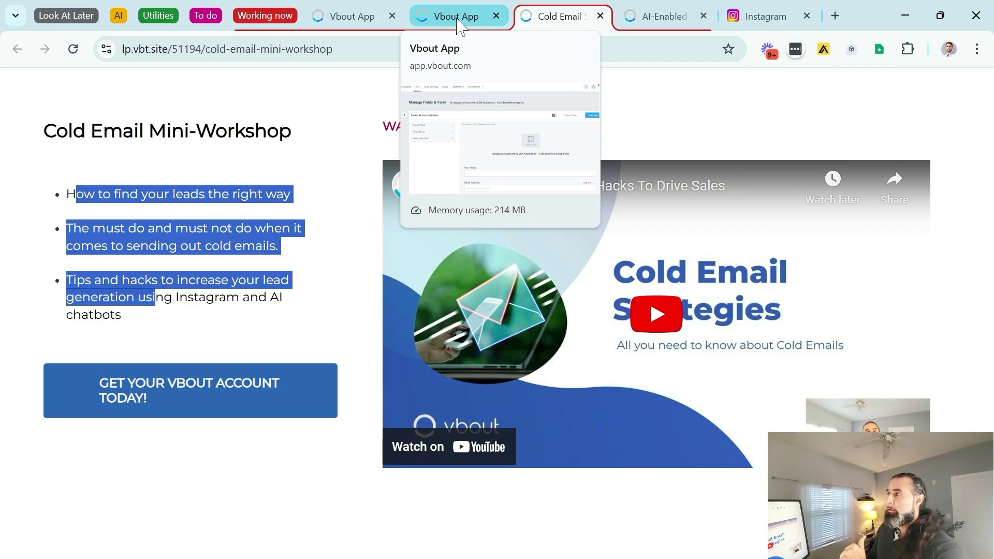
click(458, 26)
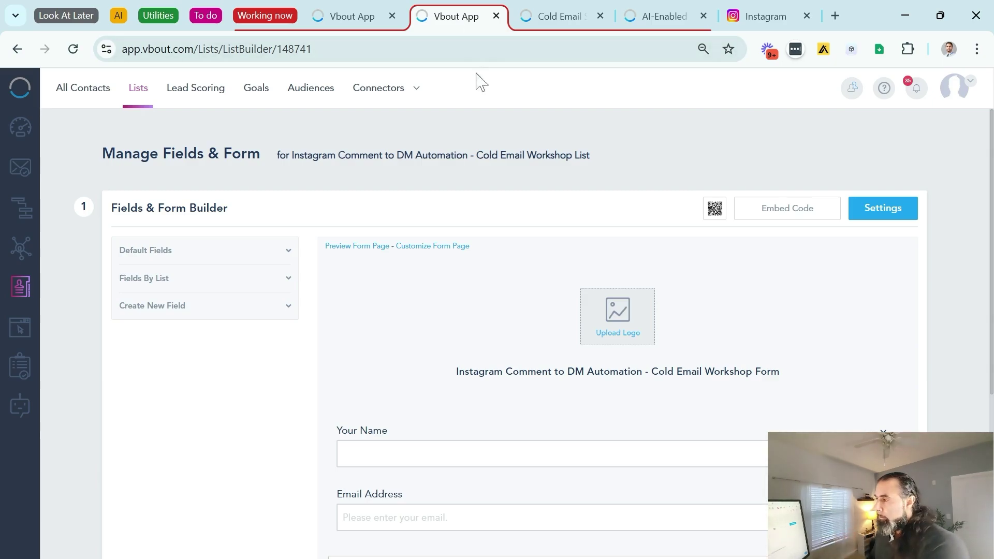
Rename the form's email field to 'Your email address'
scroll(417, 282, down, 3)
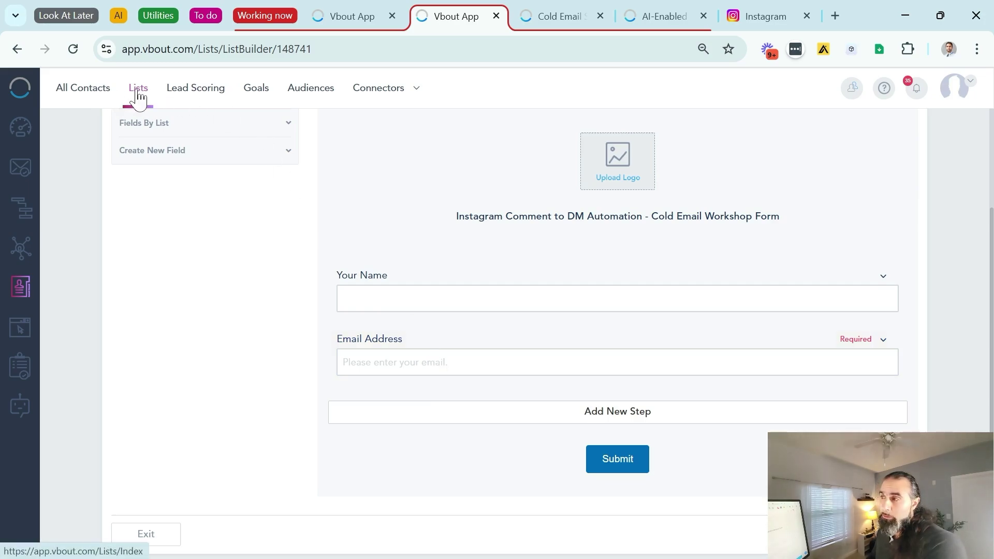
click(590, 340)
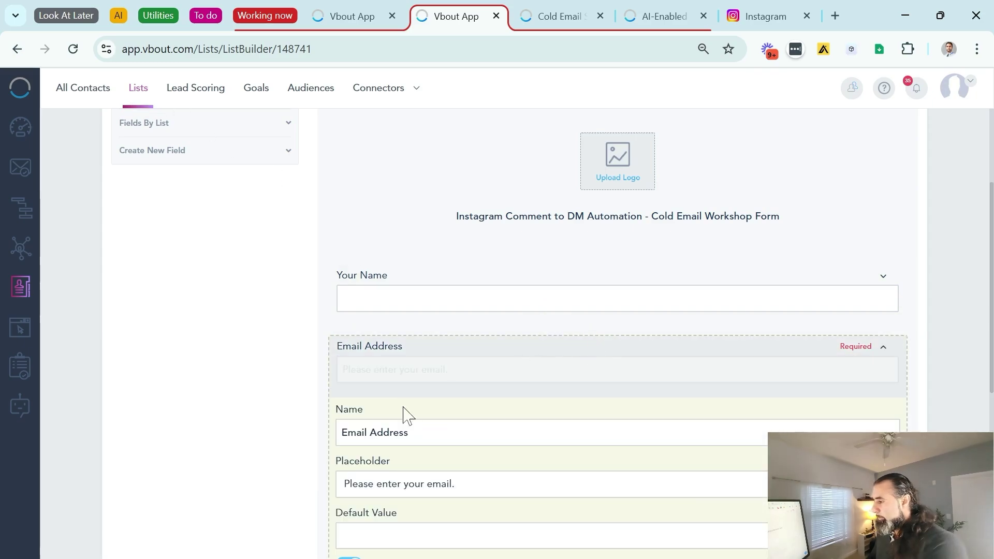
click(342, 432)
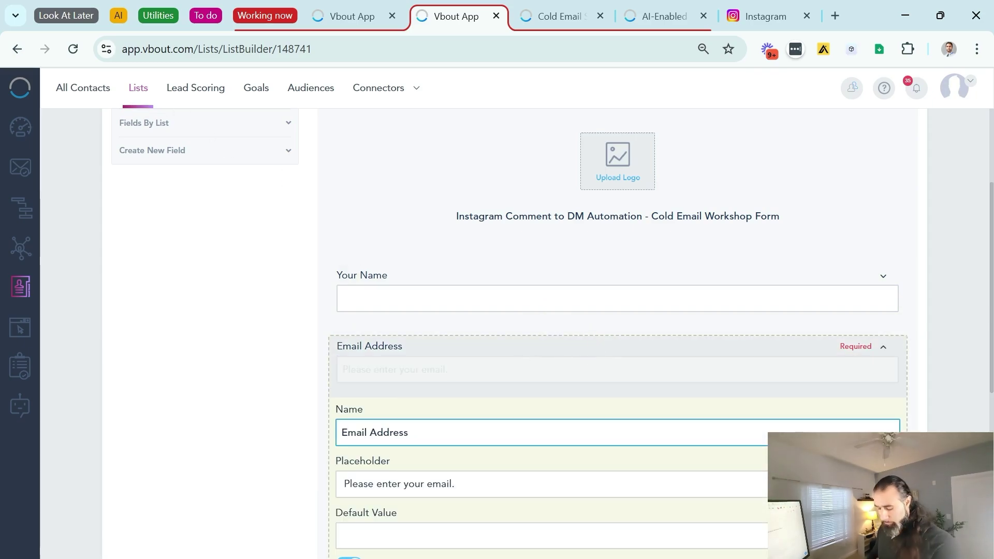
text(Your)
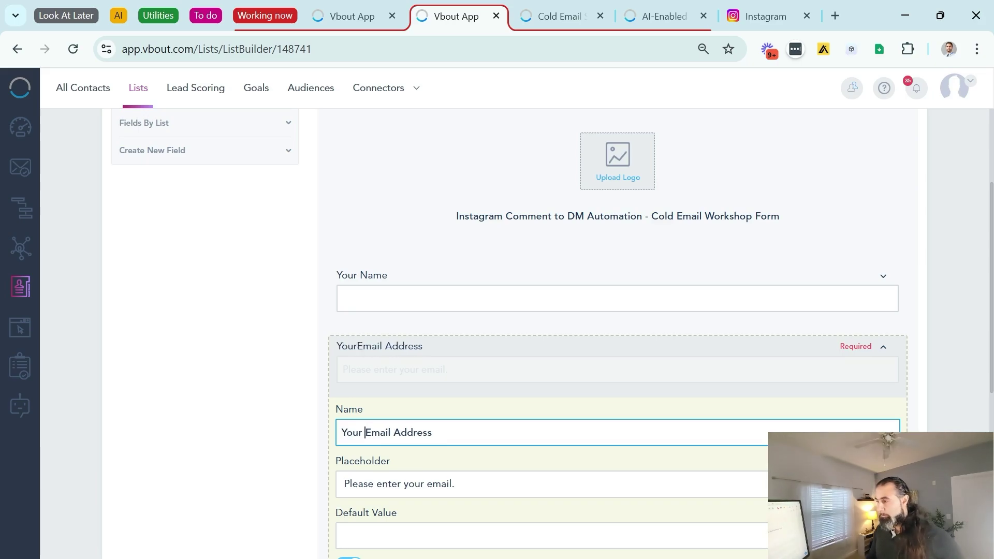
key(Right)
key(BackSpace)
text(e)
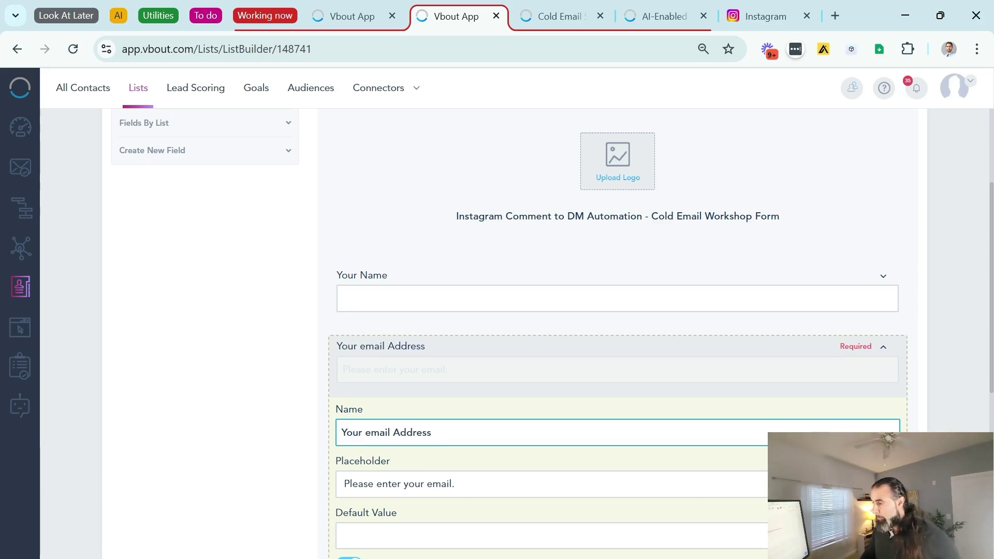
double_click(412, 432)
text(address)
click(389, 271)
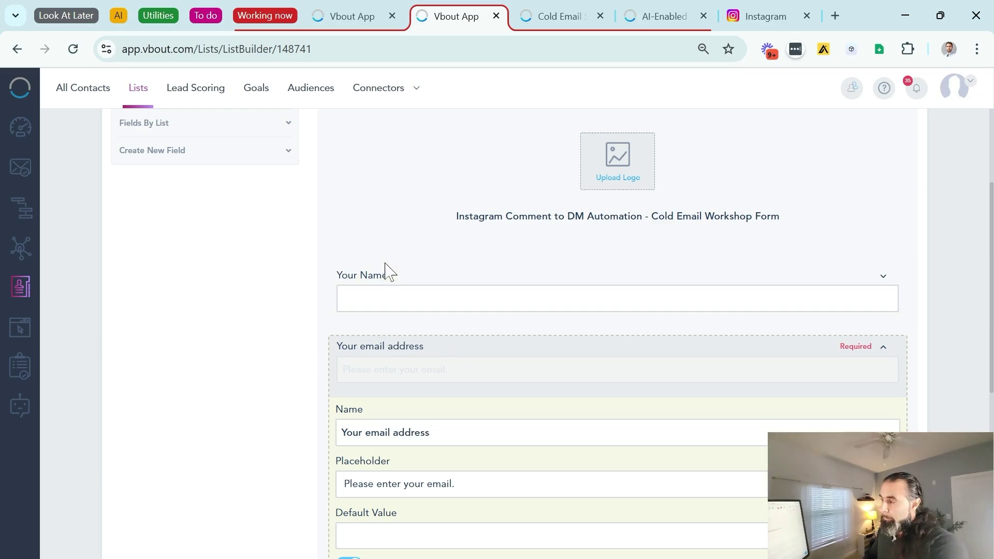
Relabel the name field 'Your name' and close the form builder
click(388, 291)
click(374, 357)
key(BackSpace)
text(name)
click(381, 142)
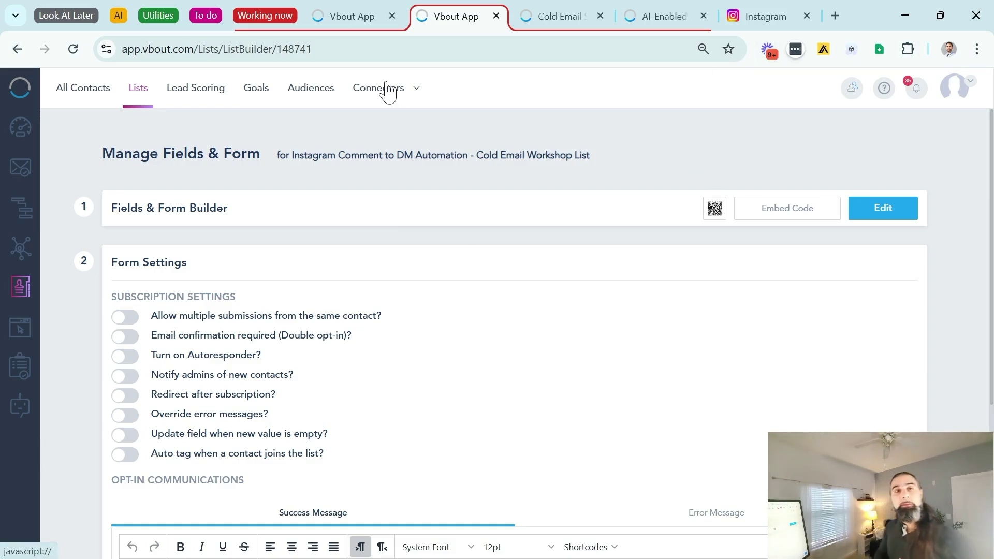
Create a new automation titled 'Cold Email Workshop INSTAGRAM' in the Automation section
click(357, 16)
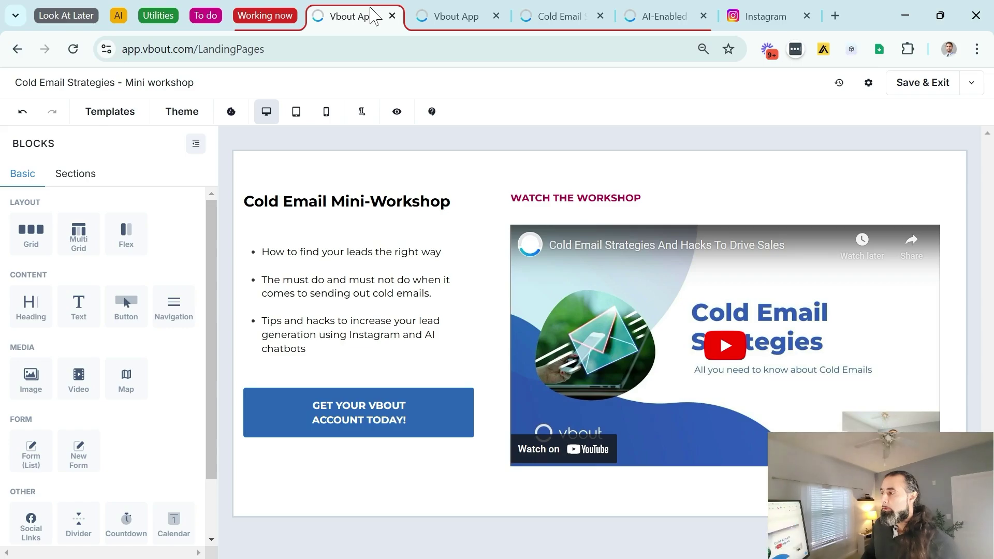
mouse_move(536, 12)
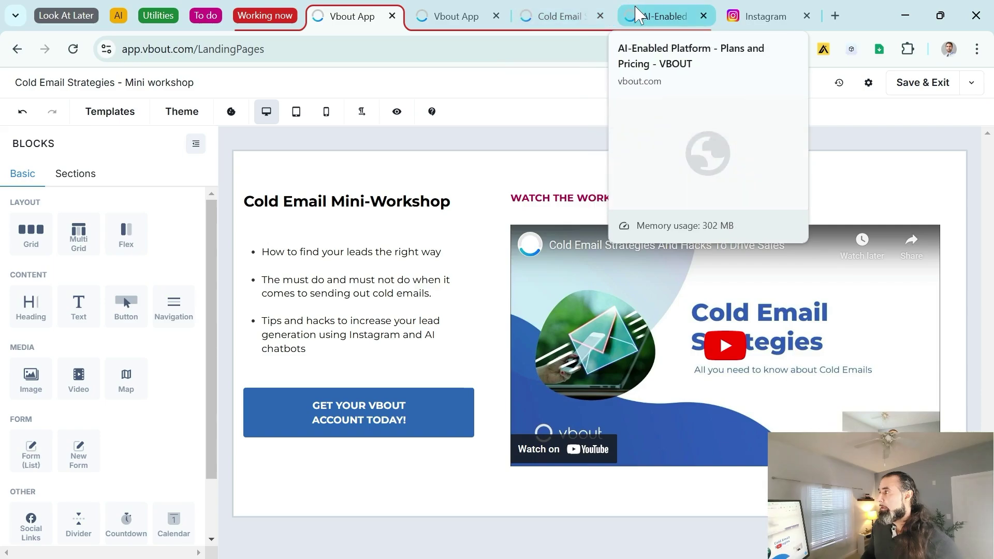
click(448, 7)
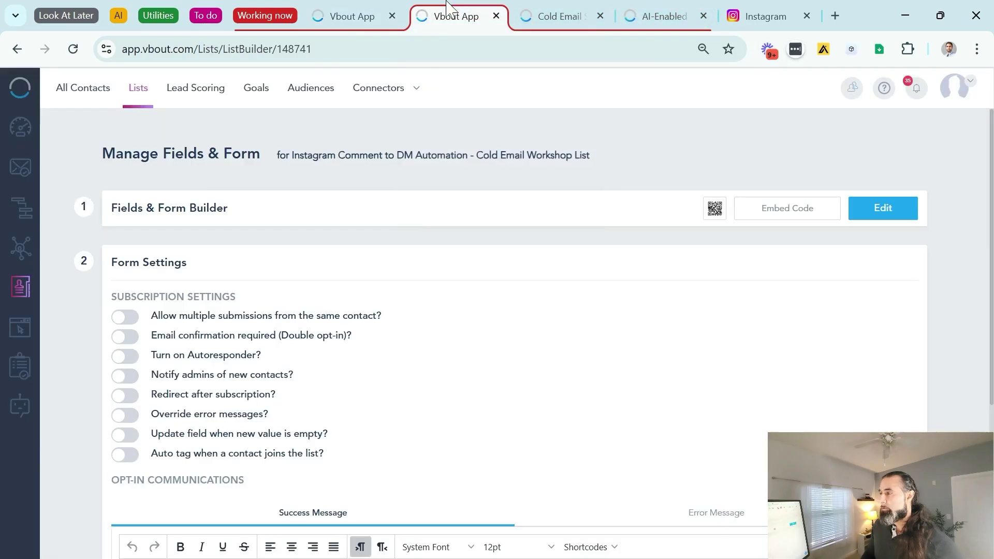
click(27, 213)
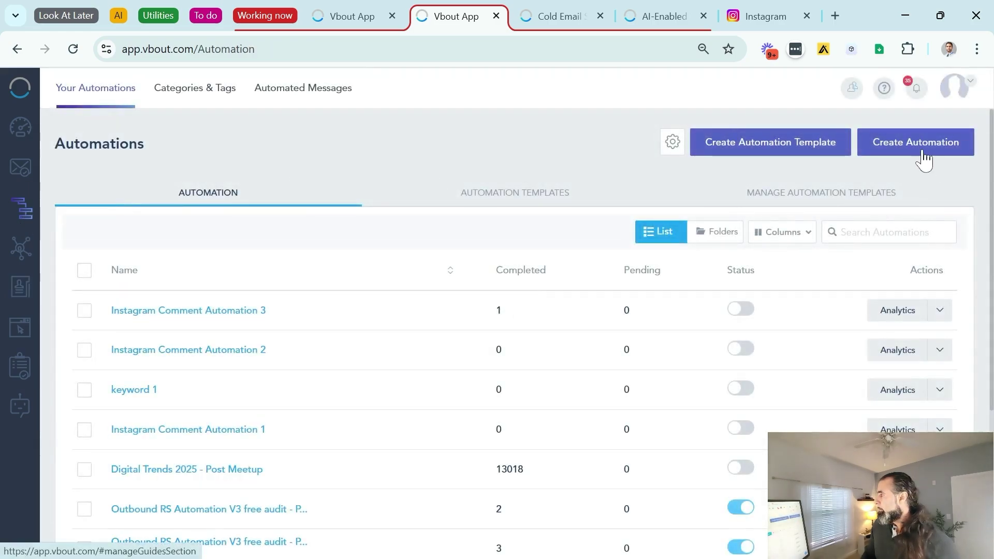
click(923, 153)
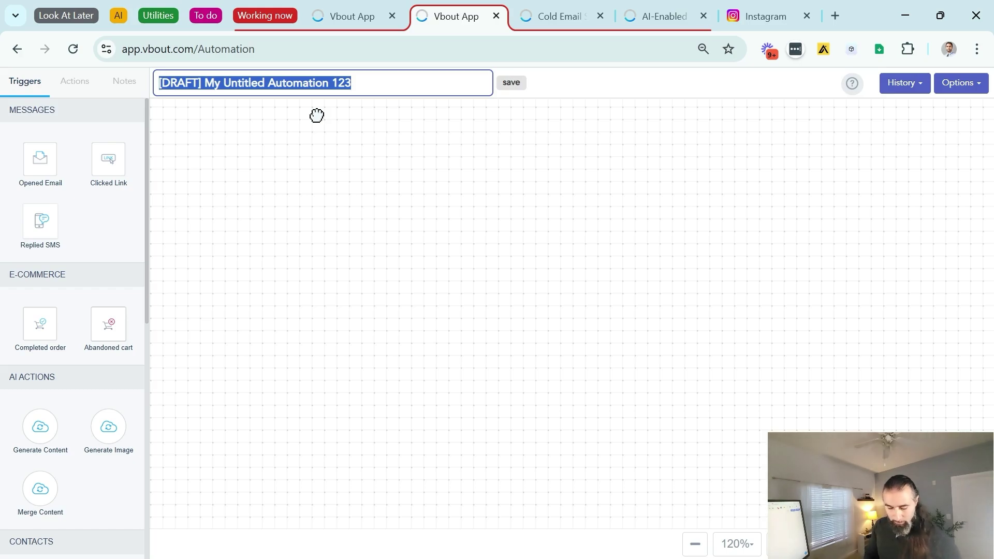
text(Cold Email Workshop INSTAGRAM)
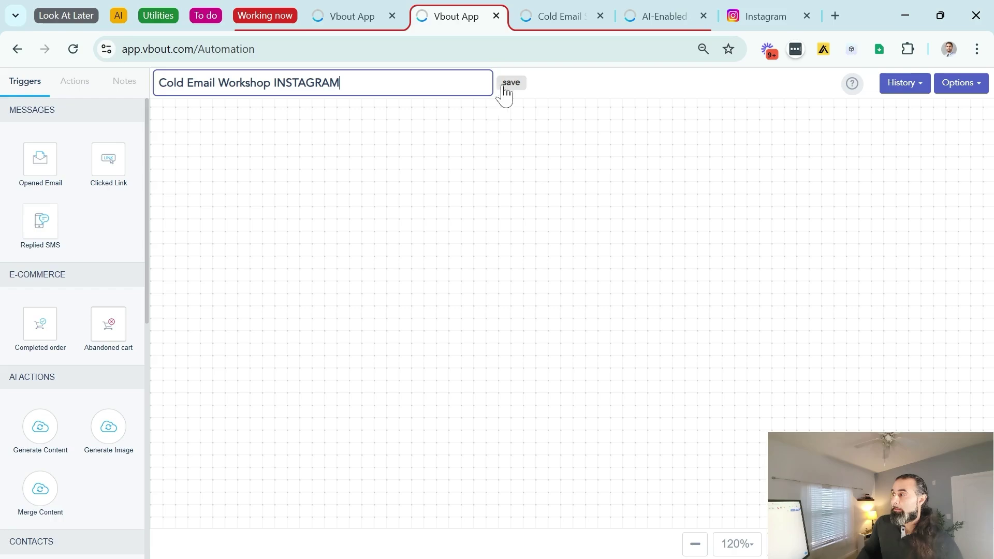
click(510, 85)
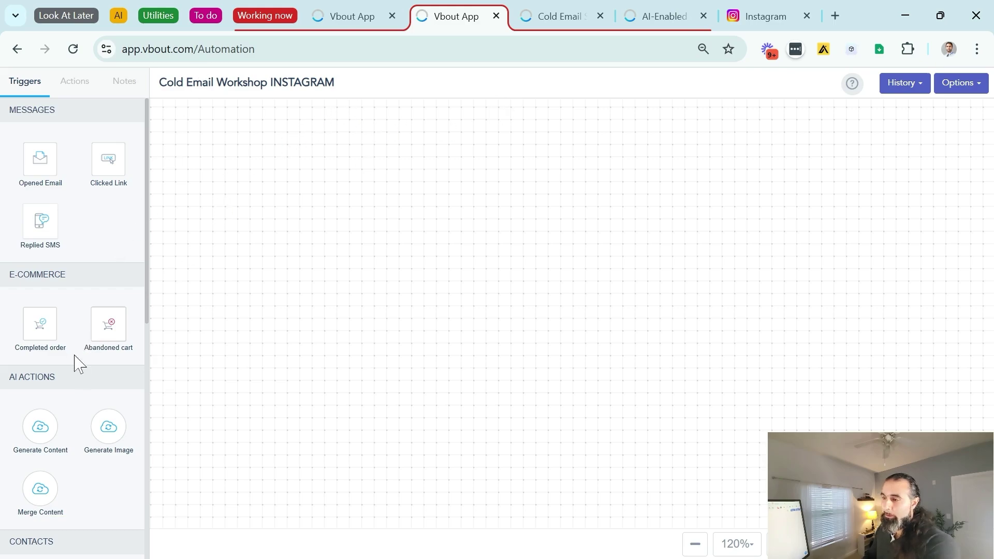
click(63, 87)
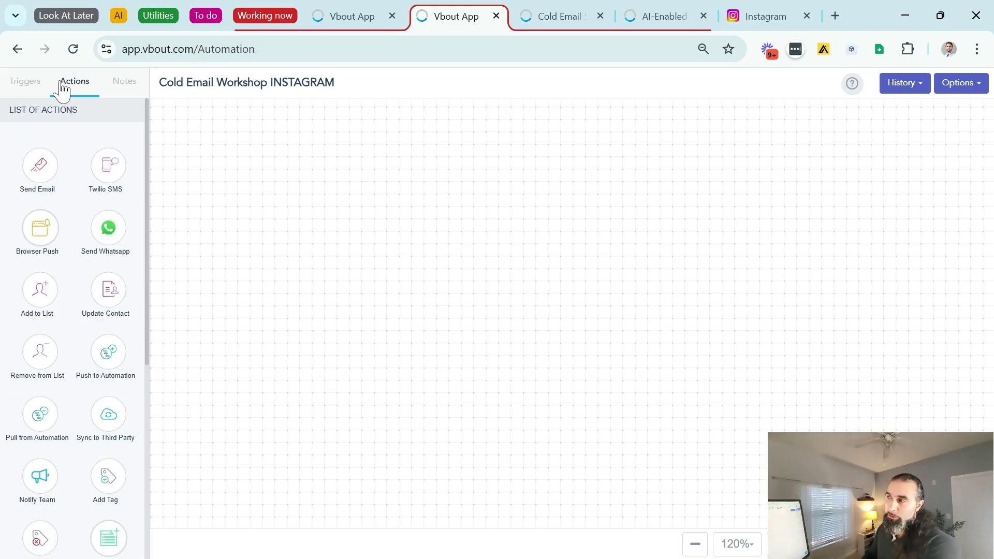
Place a Keyword Bot trigger and a Send DM action, connect them, and open the trigger's configuration
click(40, 89)
scroll(63, 145, down, 8)
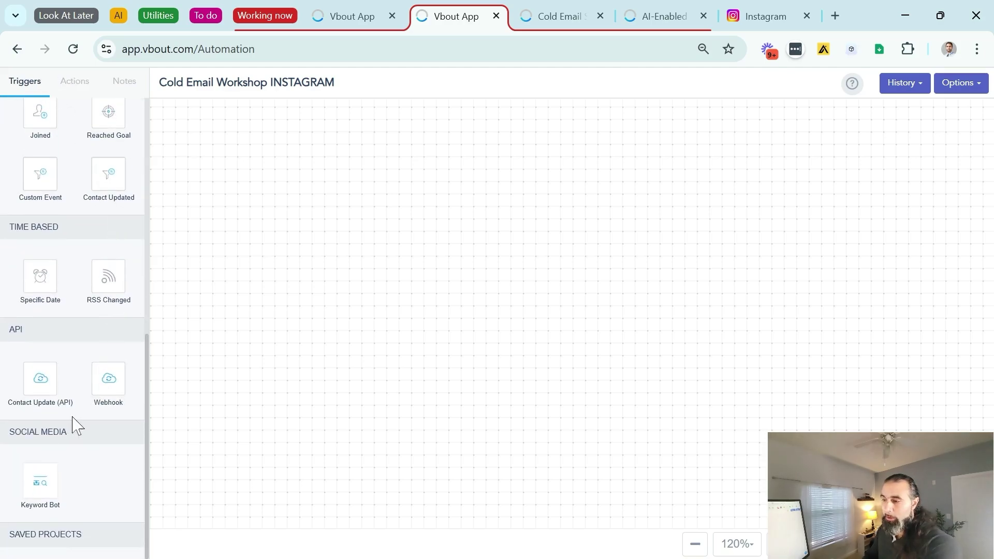
drag(31, 484, 273, 333)
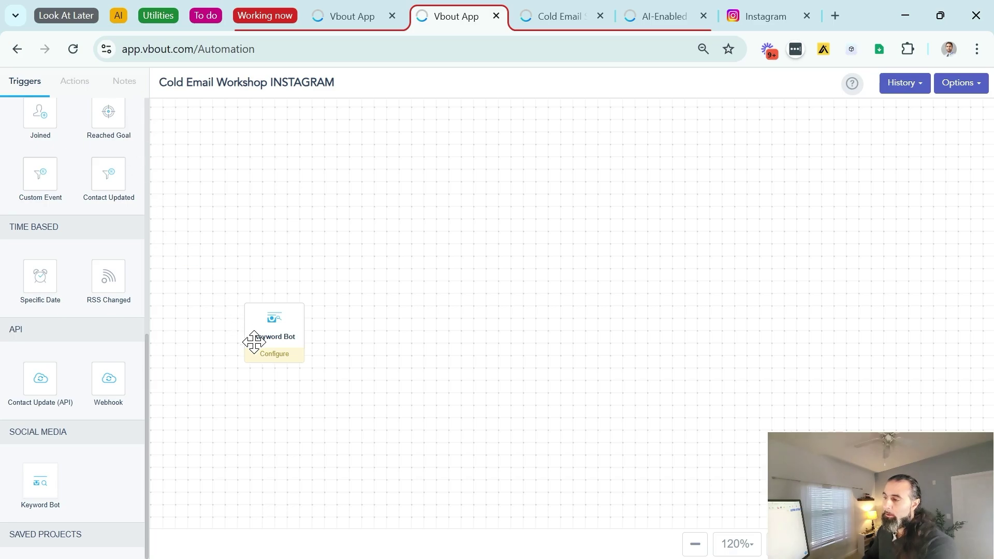
click(70, 84)
drag(41, 372, 455, 336)
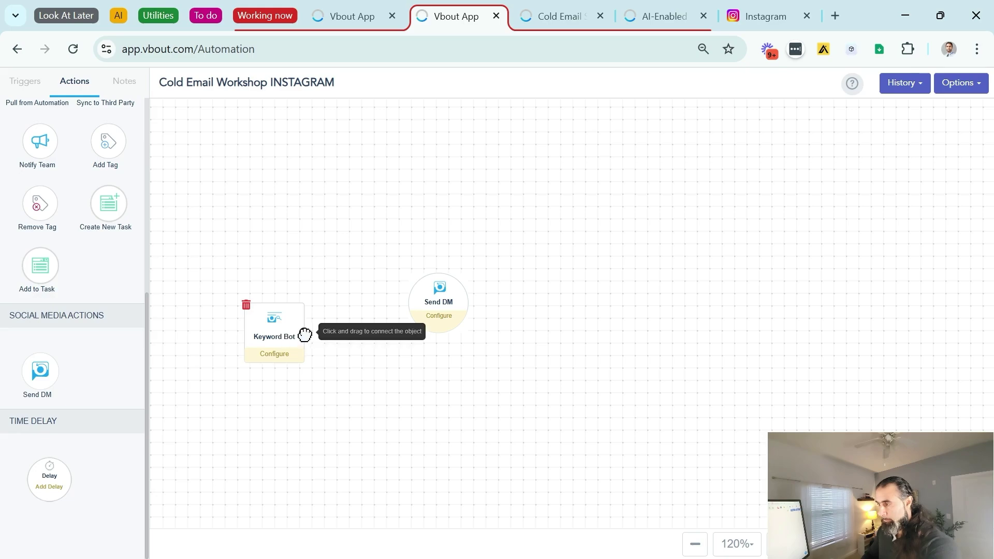
drag(304, 333, 447, 347)
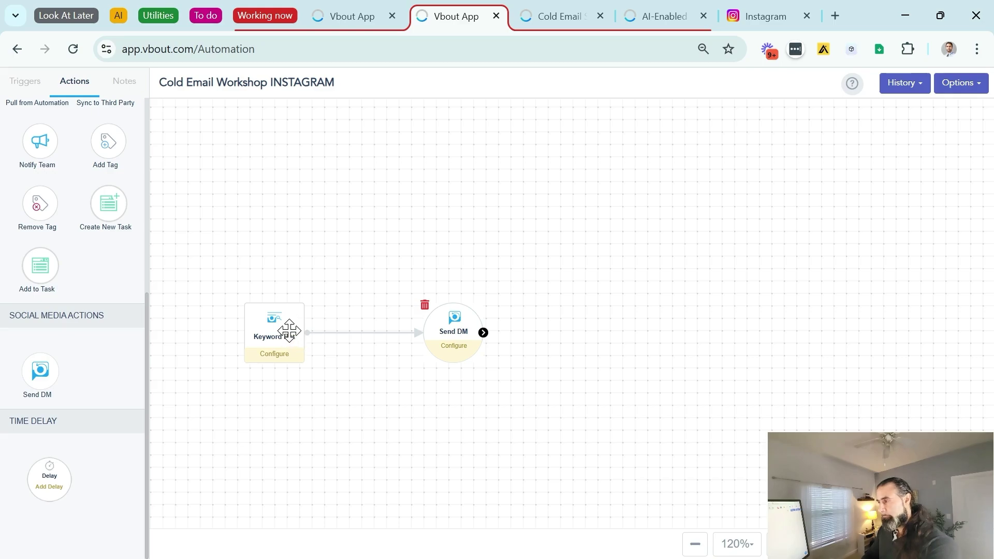
double_click(288, 334)
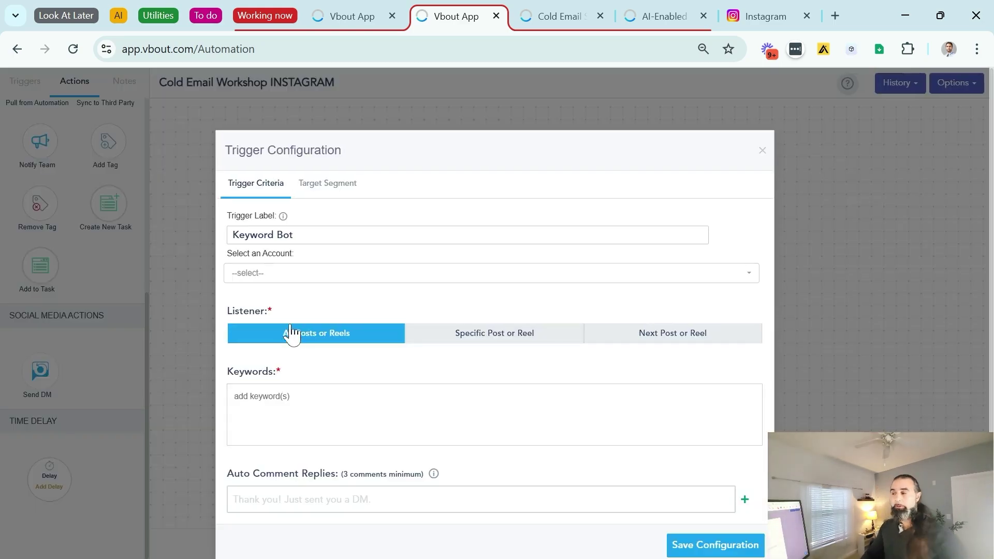
Set the Keyword Bot to the Marketing Automation Platform account, listening on all posts or reels for WORKSHOP
click(280, 274)
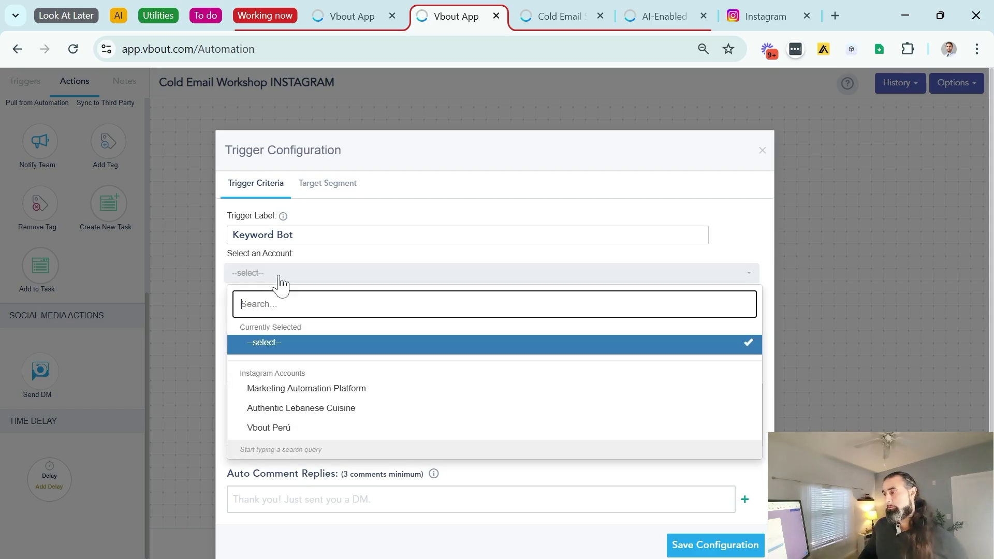
click(362, 394)
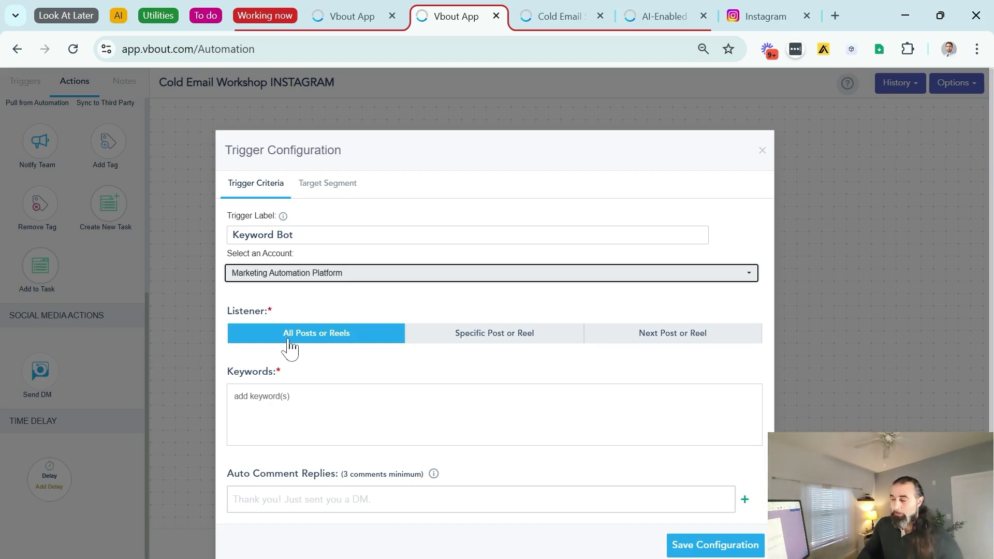
click(297, 422)
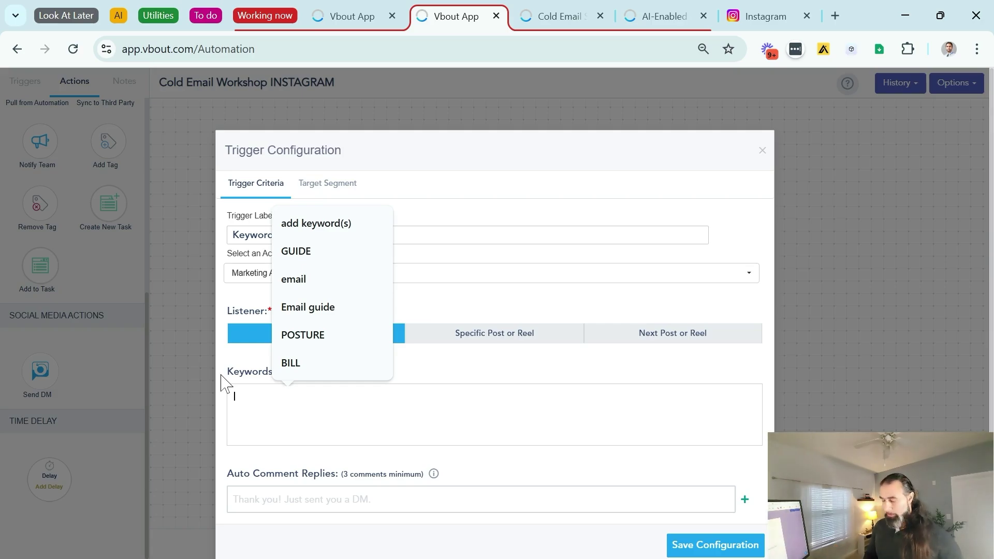
text(WORK)
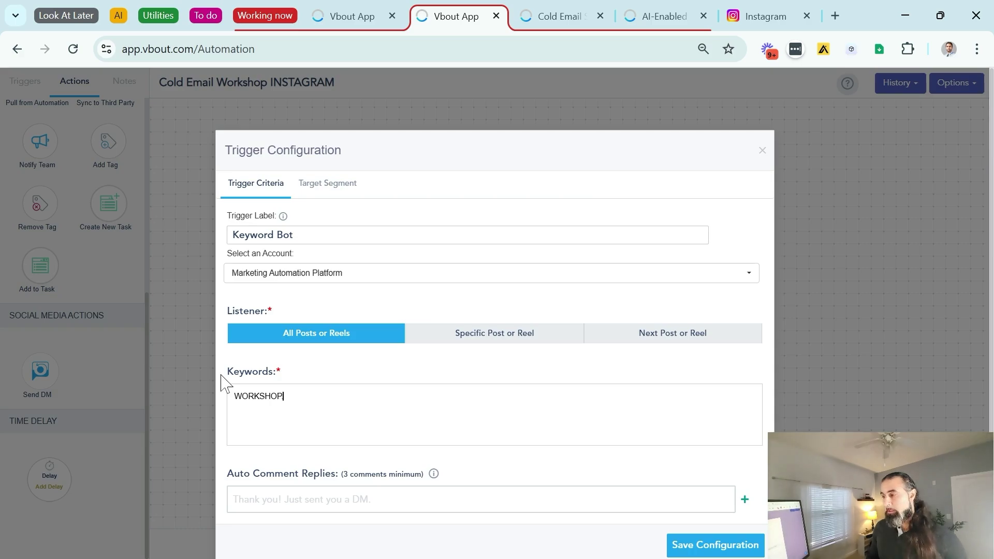
text(SHOP)
key(Return)
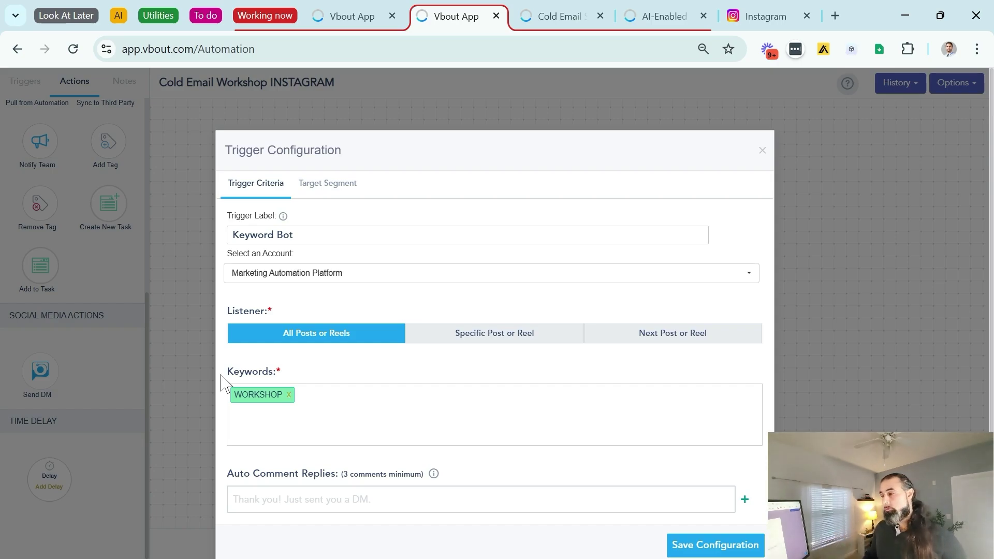
scroll(344, 378, down, 1)
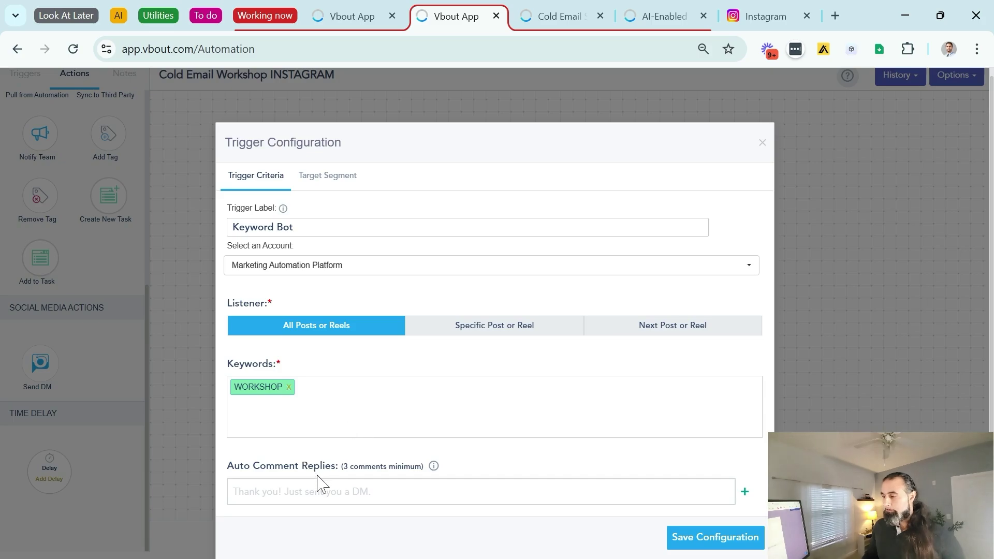
Add three auto comment replies asking commenters to check their DM, save, and reopen the trigger
click(235, 466)
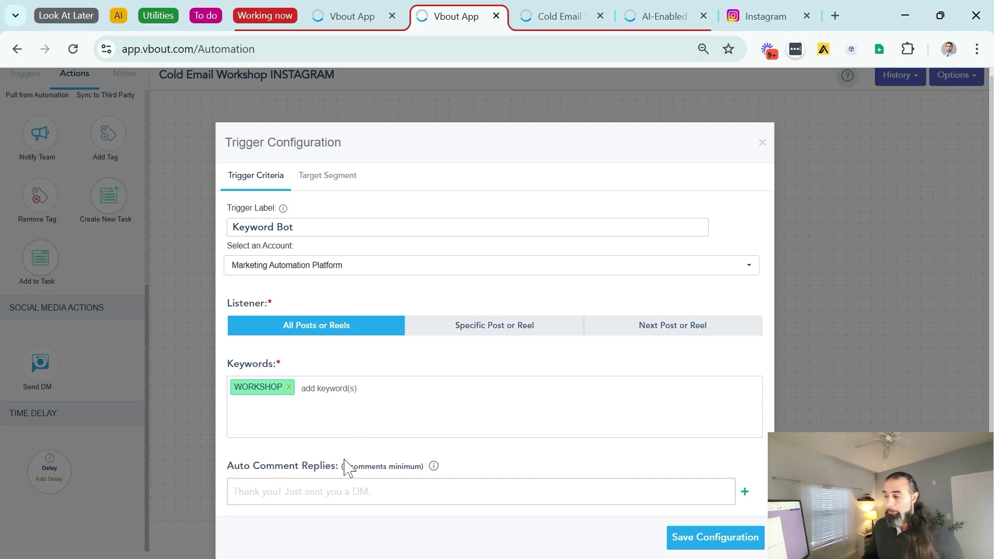
click(745, 492)
click(755, 523)
scroll(605, 450, down, 1)
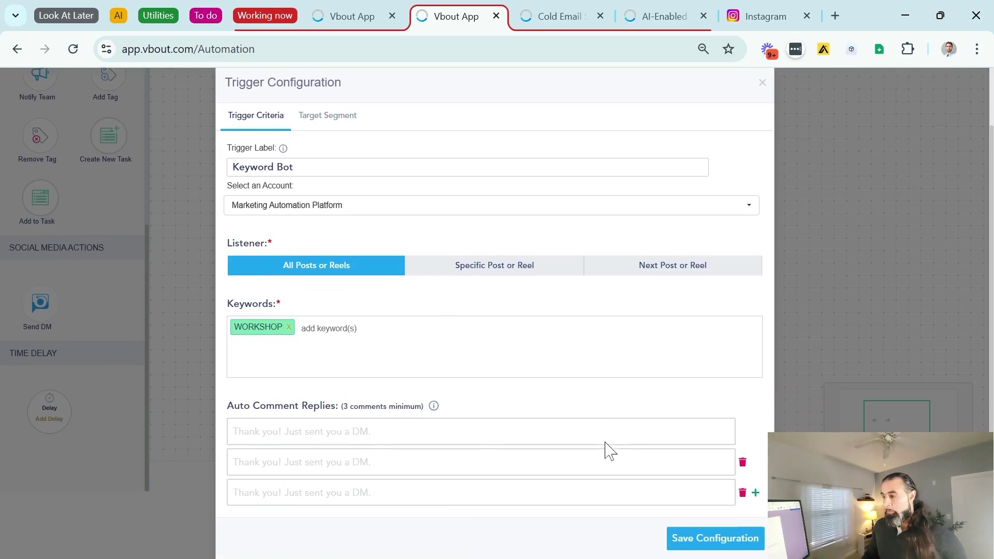
click(311, 430)
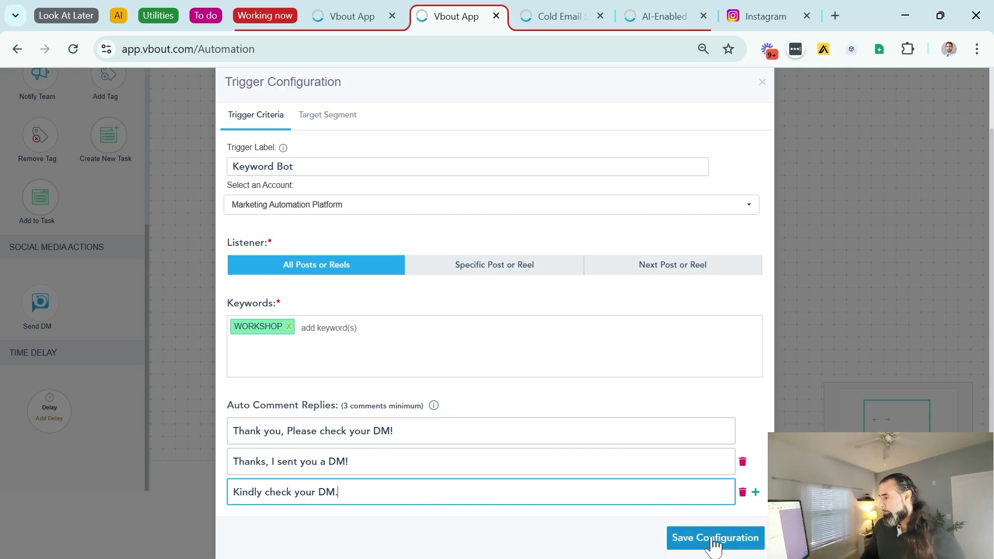
click(715, 538)
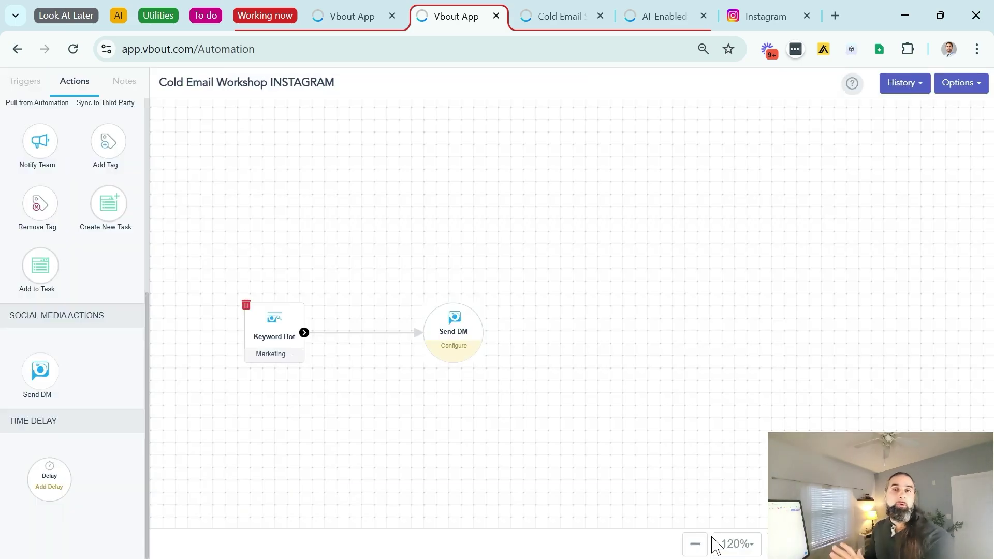
click(272, 331)
scroll(343, 310, down, 1)
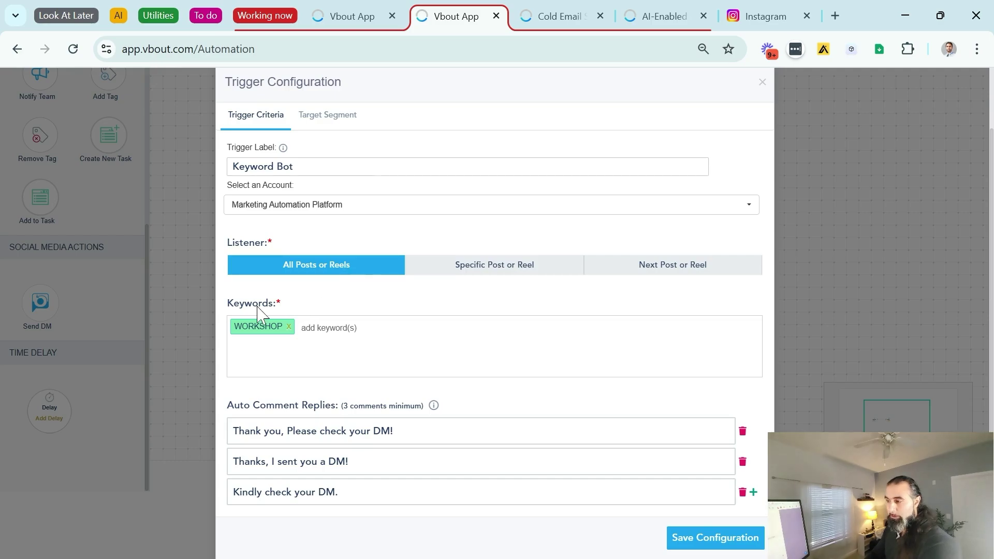
Close the trigger settings and open the Send DM step, keeping Text Message for now
scroll(539, 329, up, 2)
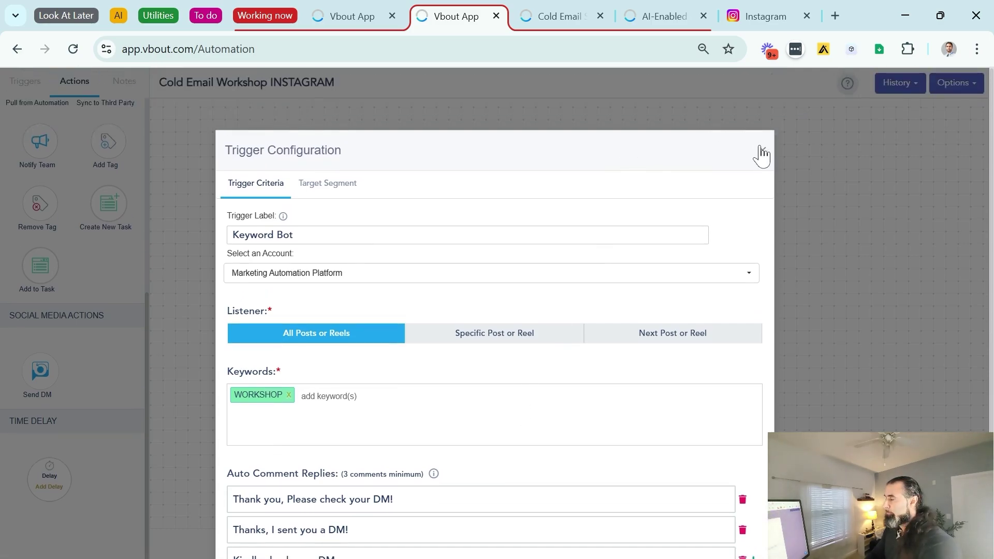
click(762, 152)
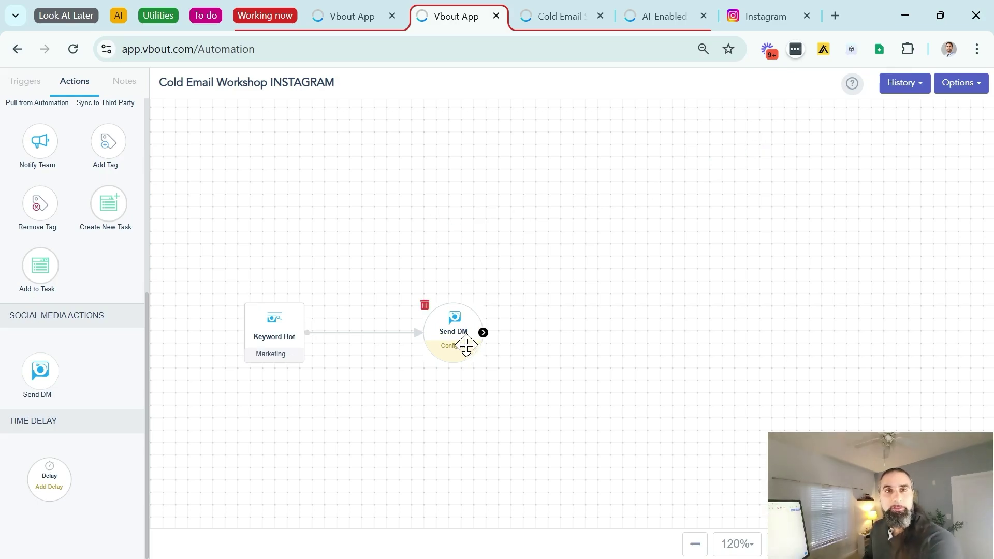
click(446, 347)
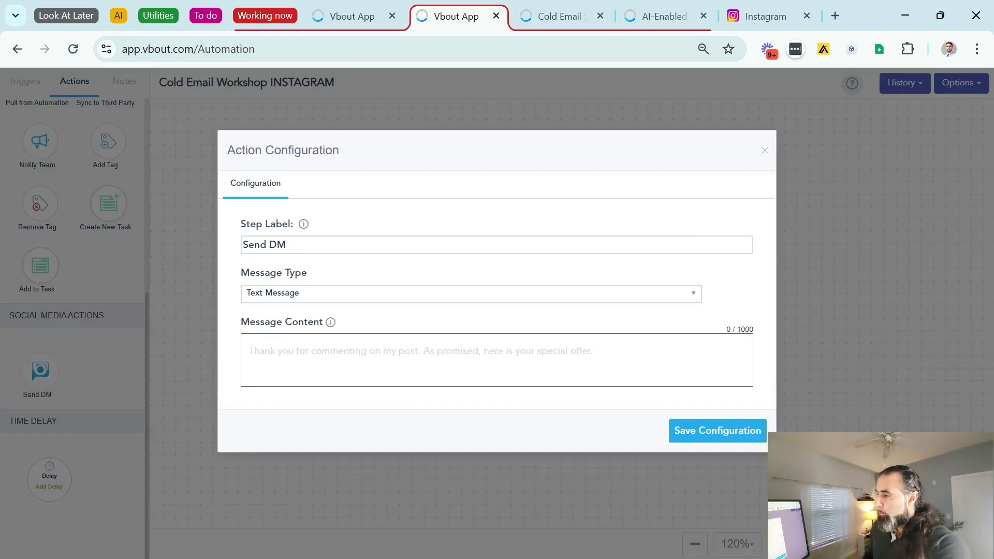
click(357, 298)
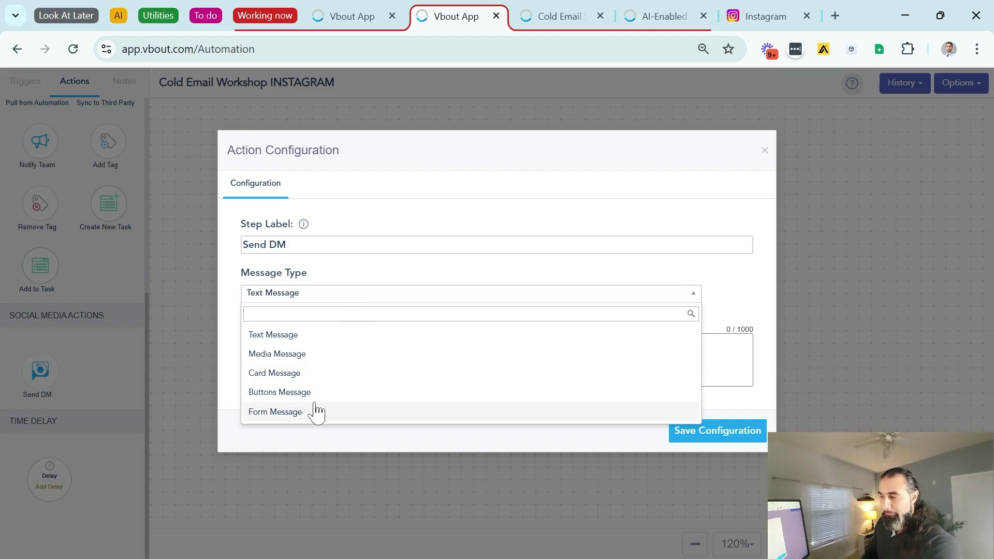
click(314, 336)
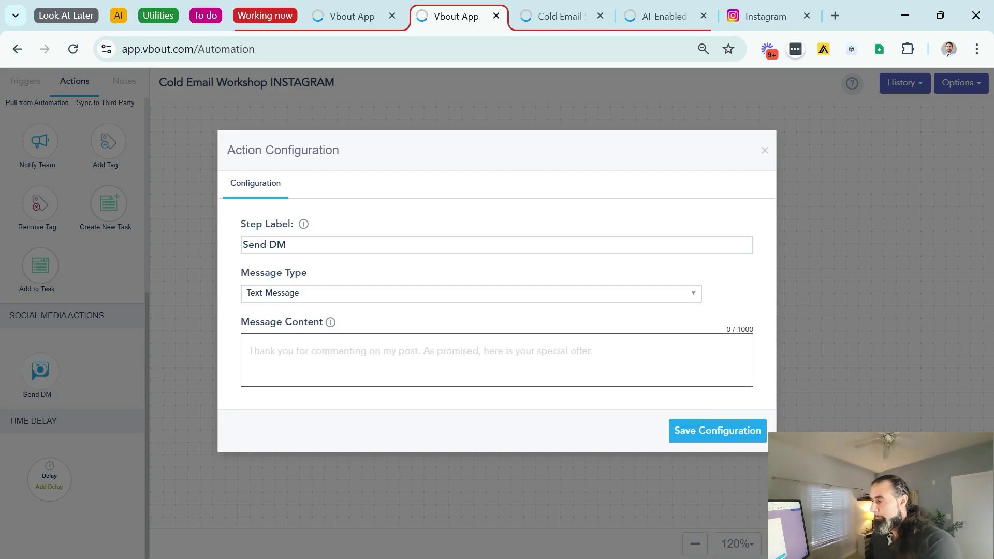
Try Media Message with Image, then switch the message type to Card Message
click(319, 295)
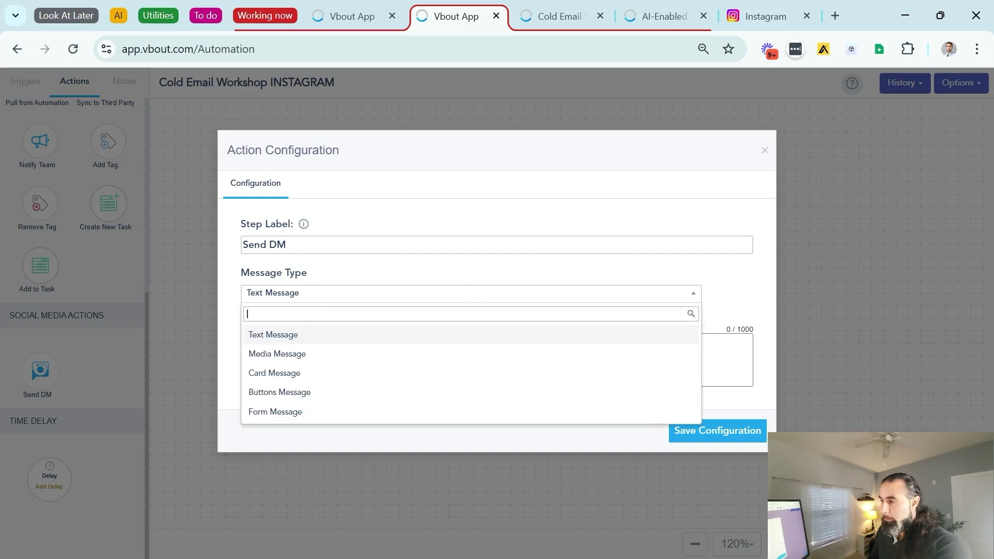
click(293, 361)
click(295, 343)
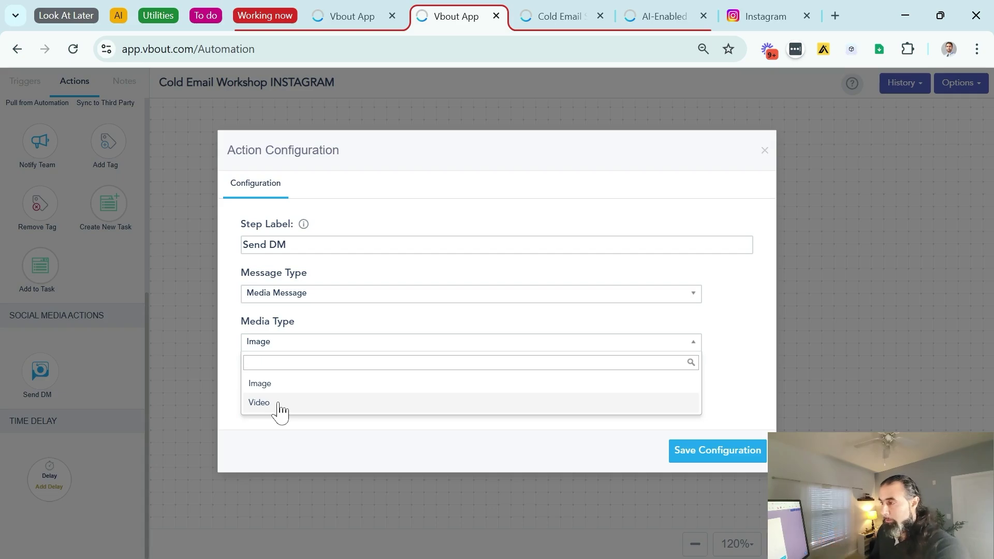
click(300, 339)
click(316, 346)
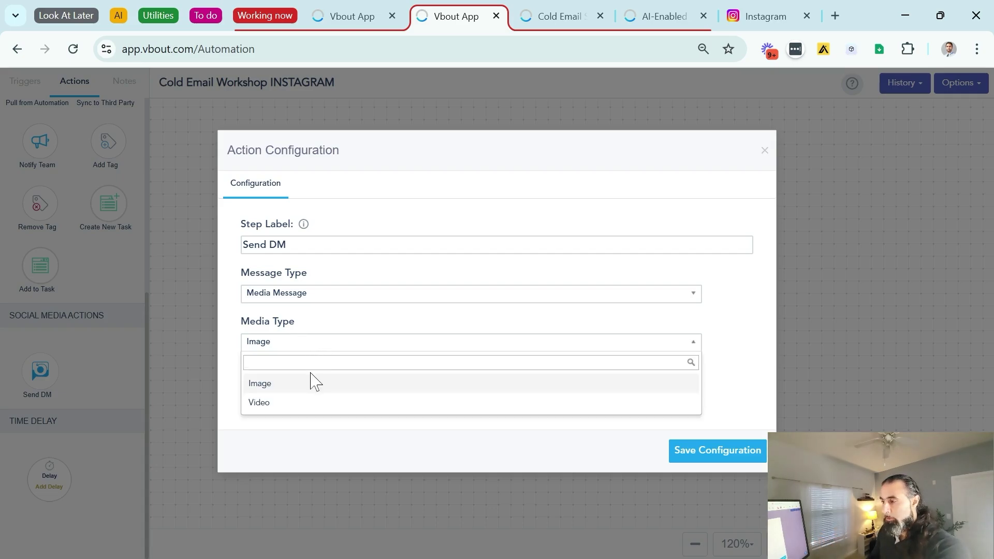
click(289, 298)
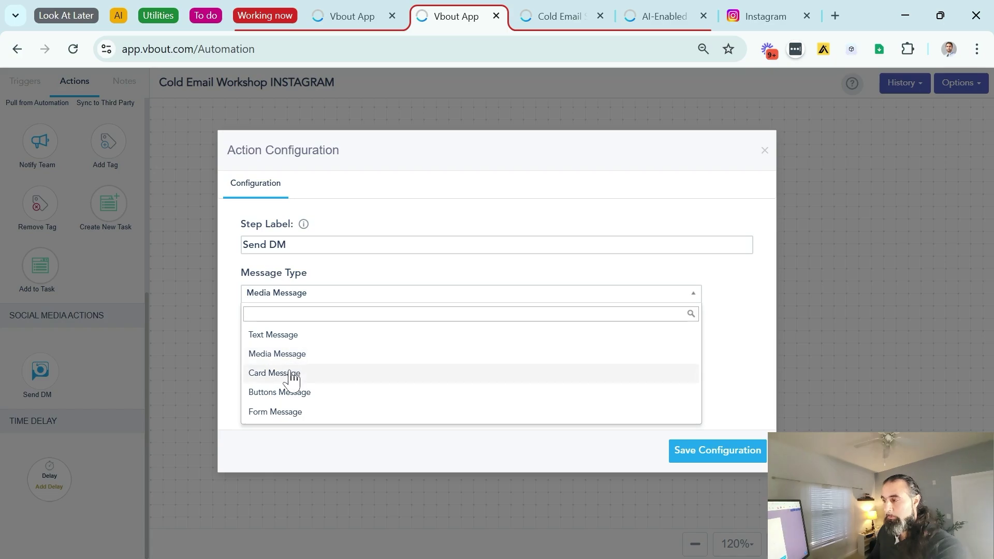
click(292, 374)
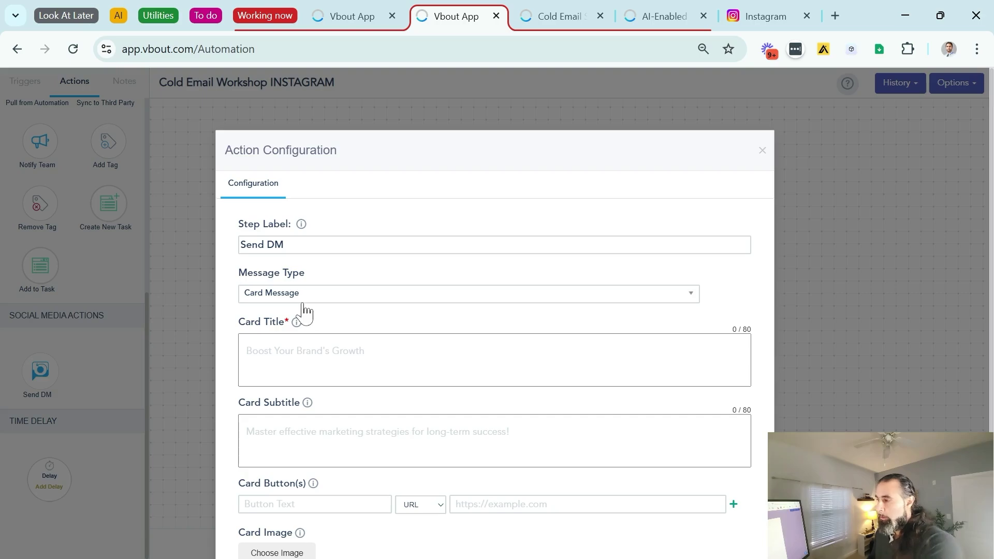
scroll(305, 321, down, 1)
scroll(494, 321, down, 1)
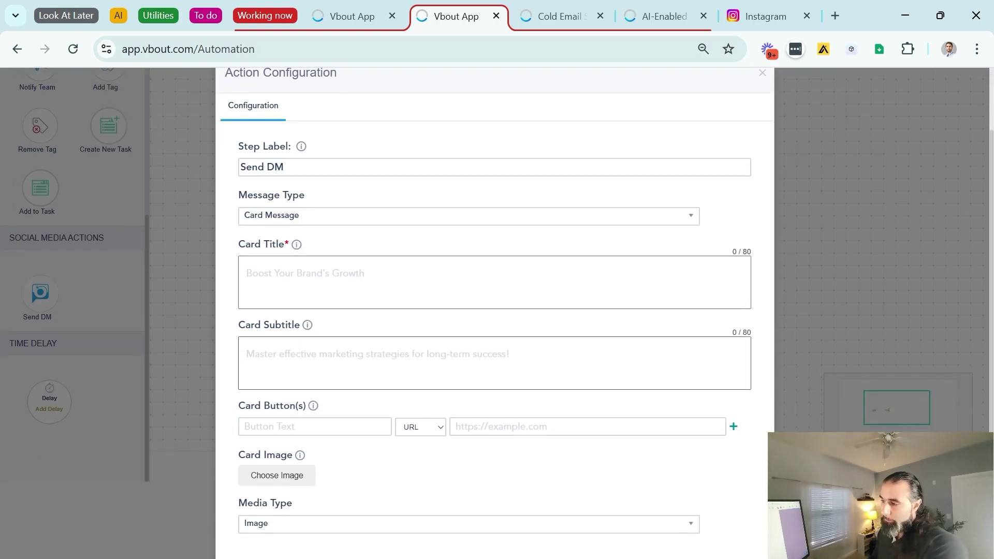
scroll(311, 264, up, 2)
click(316, 295)
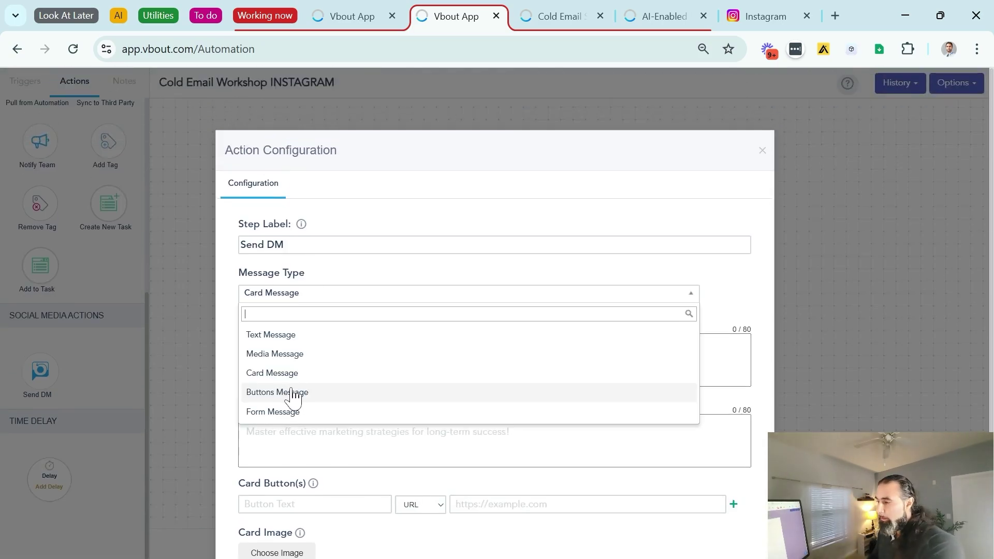
Make Send DM a Form Message using the Cold Email Workshop list, then enter its form prompt
click(273, 412)
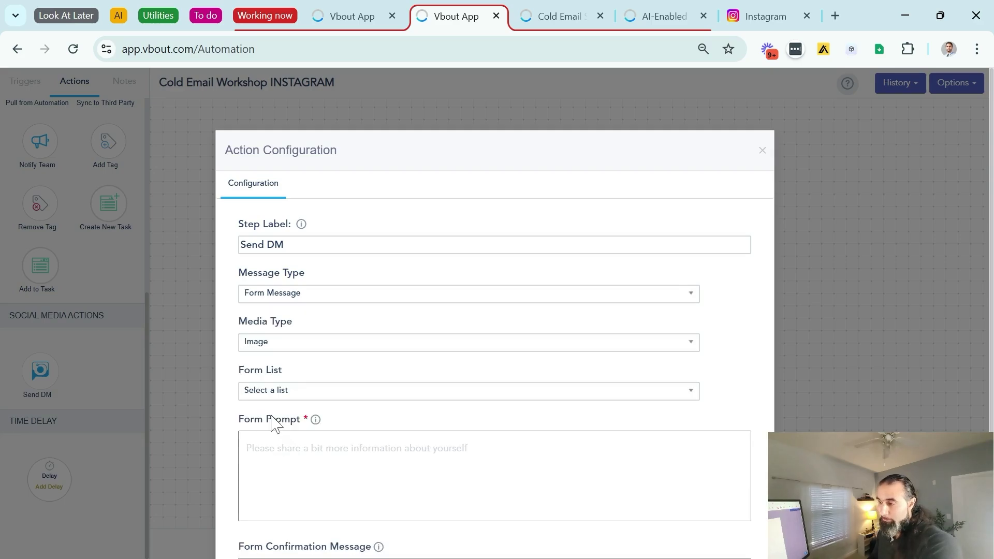
click(264, 391)
scroll(358, 384, down, 3)
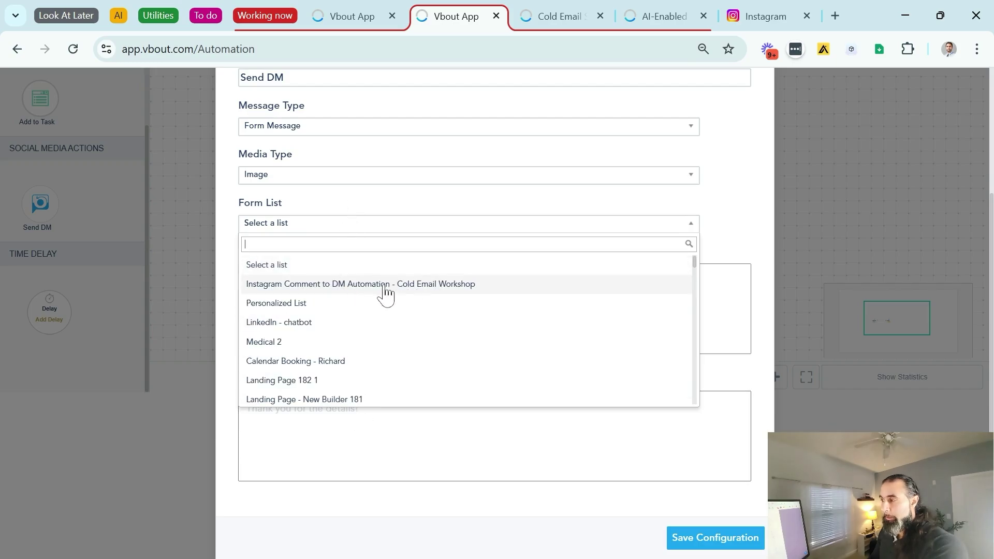
click(373, 285)
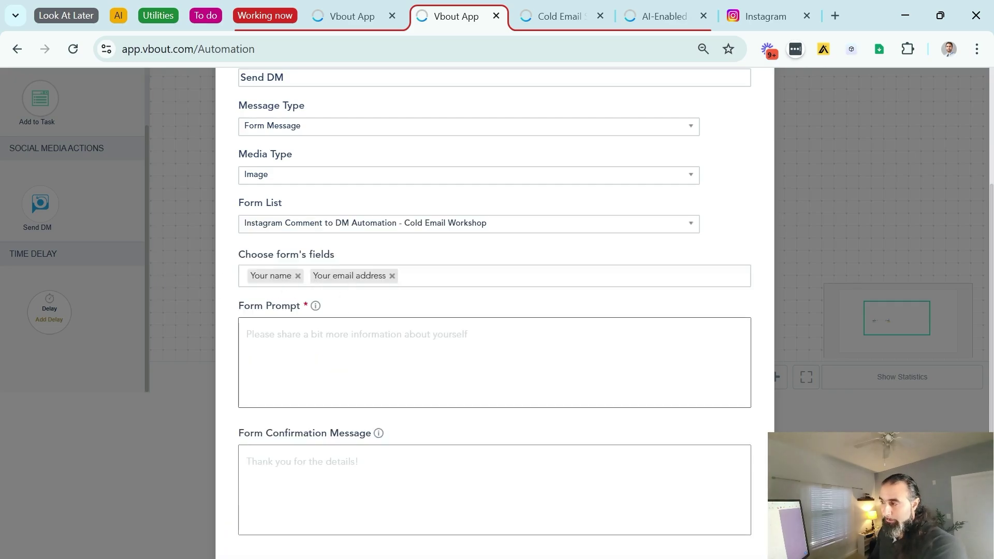
key(Return)
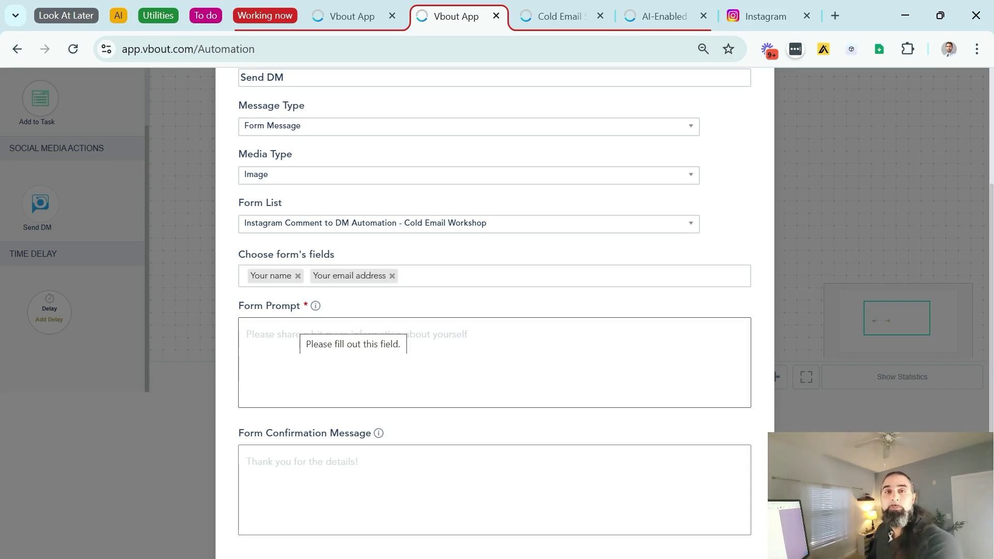
click(247, 335)
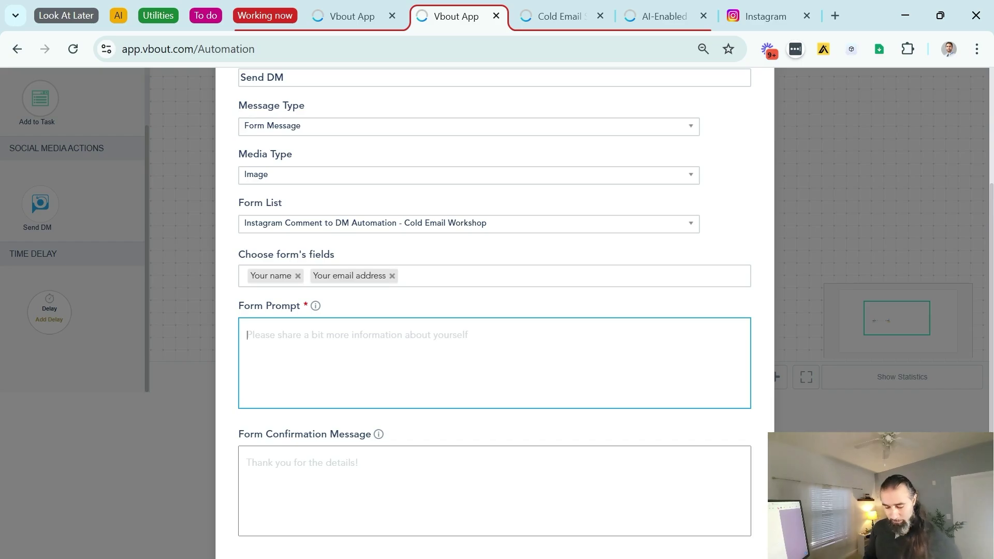
text(Thank)
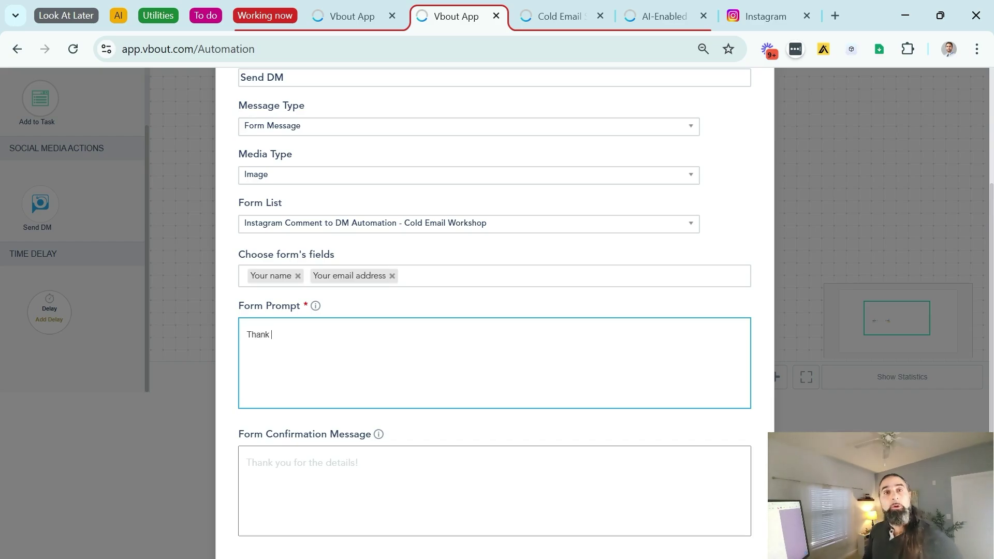
text(you for your interest in the mini workshop on cold emails. I cover everything you need to learn from finding prospects, best practices and tricks on generating leads.)
key(Tab)
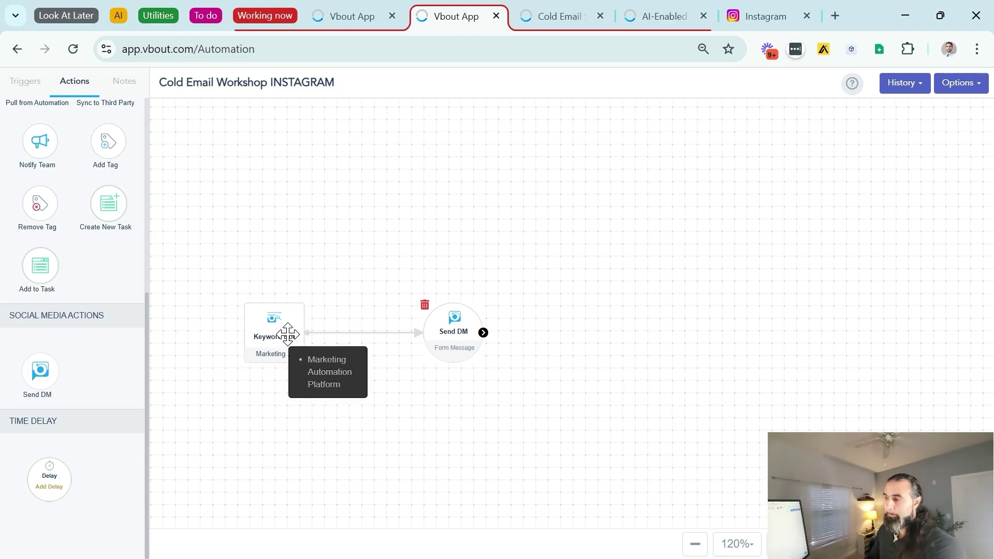
Place a Delay step to the right of Send DM and connect Send DM to it
mouse_move(376, 329)
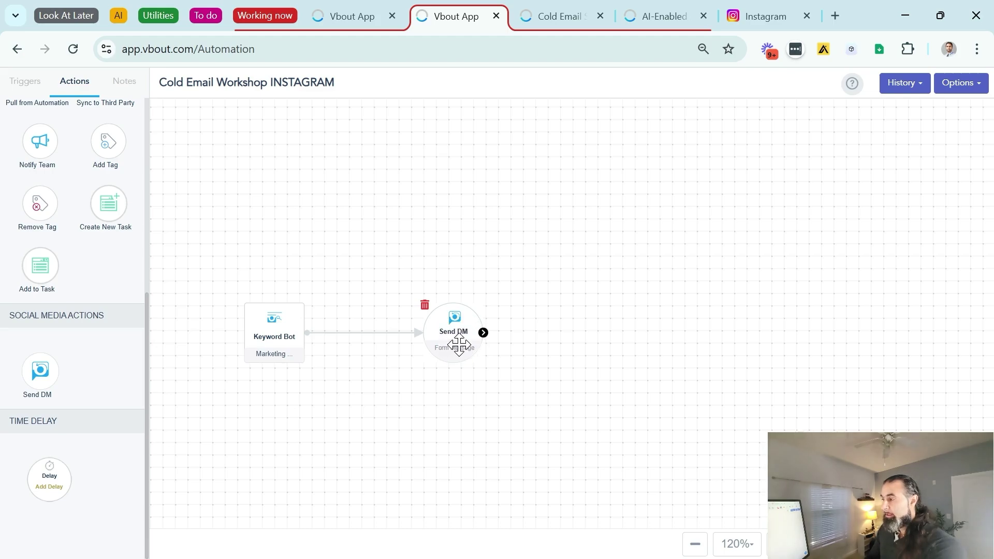
drag(451, 343, 435, 343)
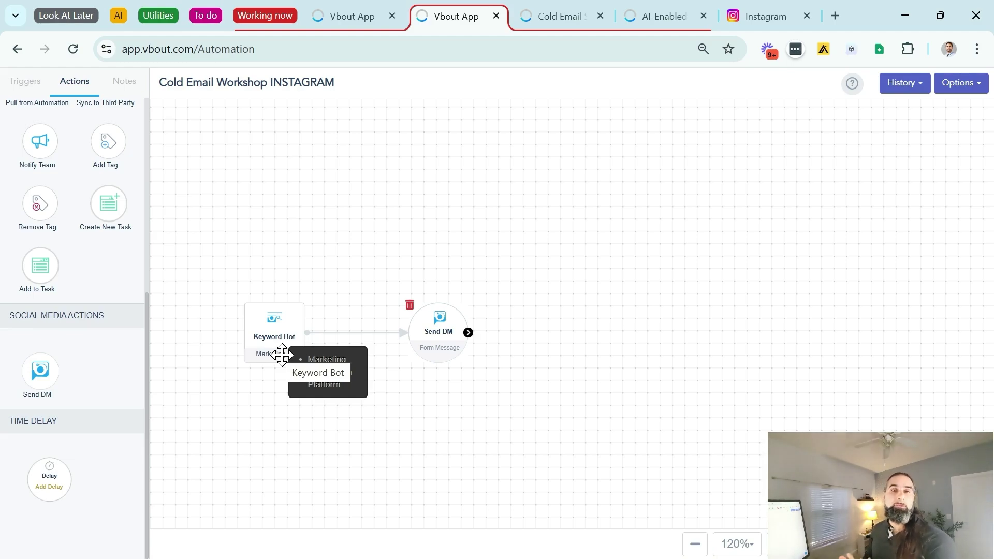
drag(49, 479, 581, 334)
drag(469, 328, 578, 345)
Set the Delay step to 5 minutes and save it
click(579, 345)
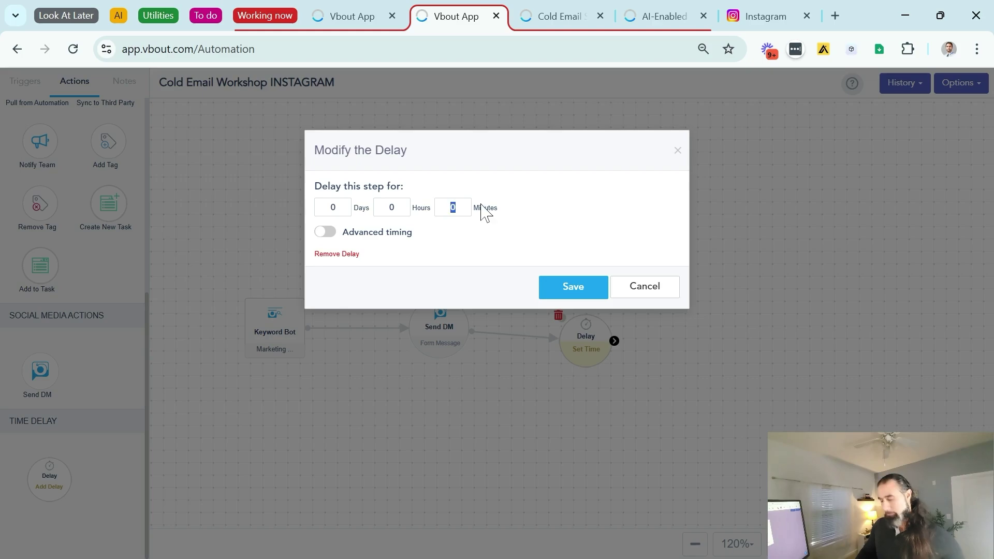
text(5)
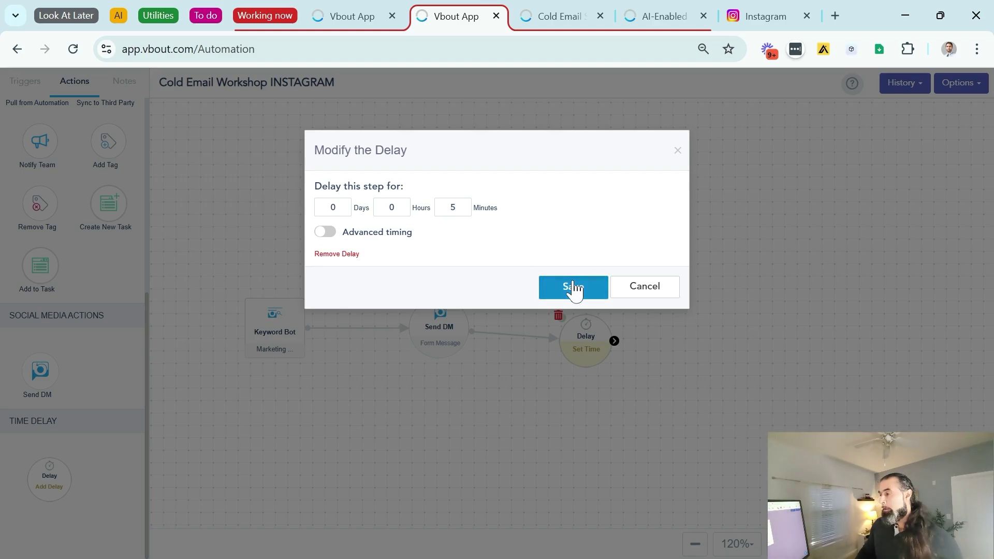
click(573, 288)
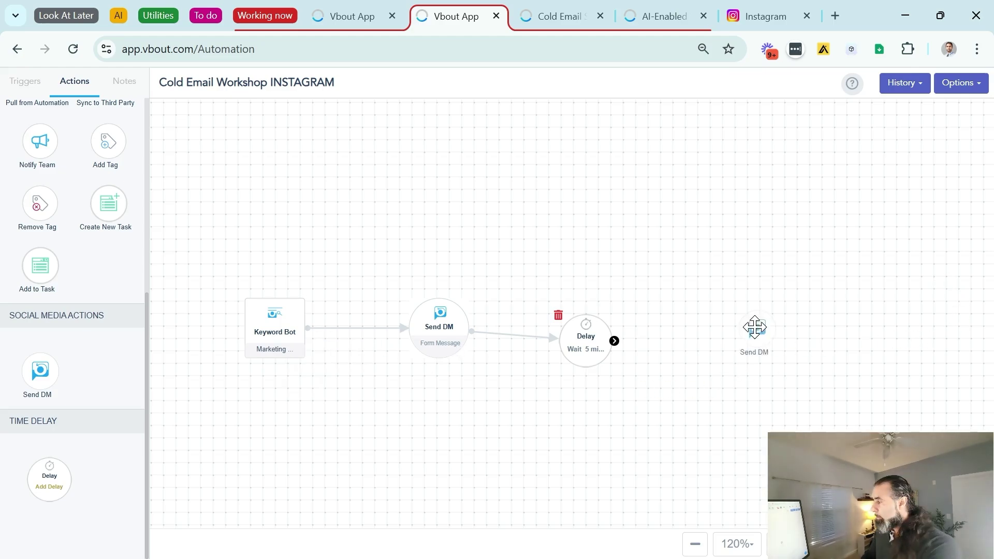
Add a linked Buttons Message DM after Delay with workshop and pricing links, and save it
click(614, 341)
drag(614, 341, 738, 298)
click(329, 296)
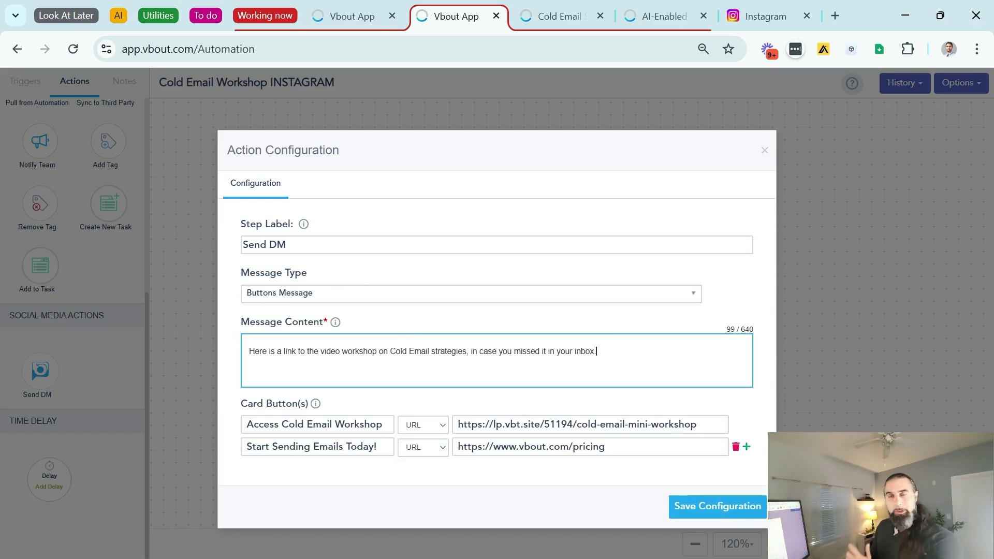
drag(331, 351, 594, 351)
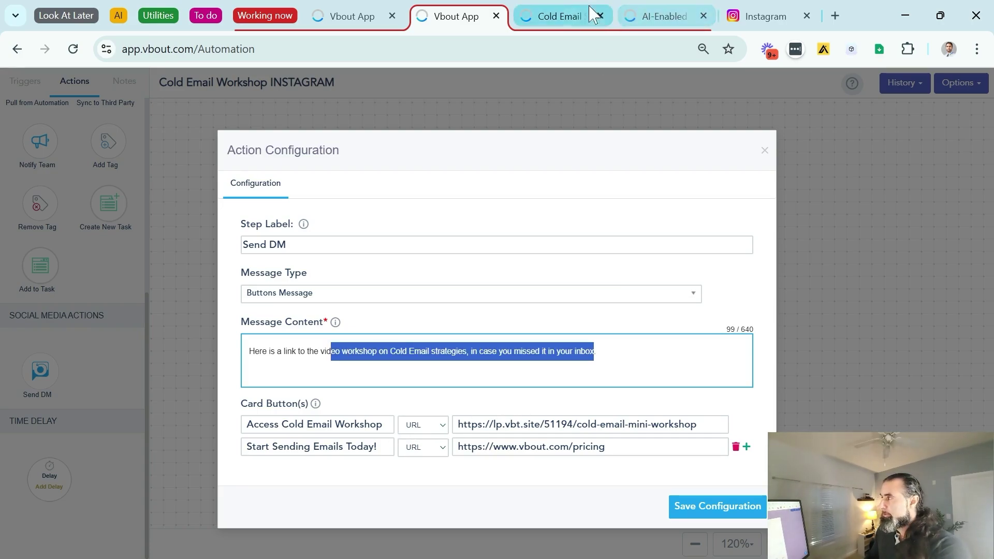
click(563, 15)
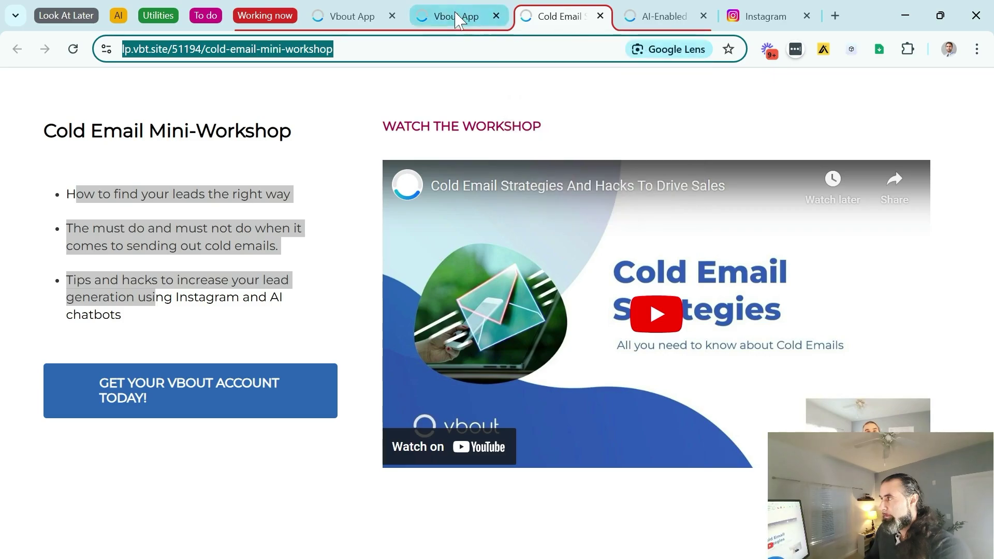
click(459, 16)
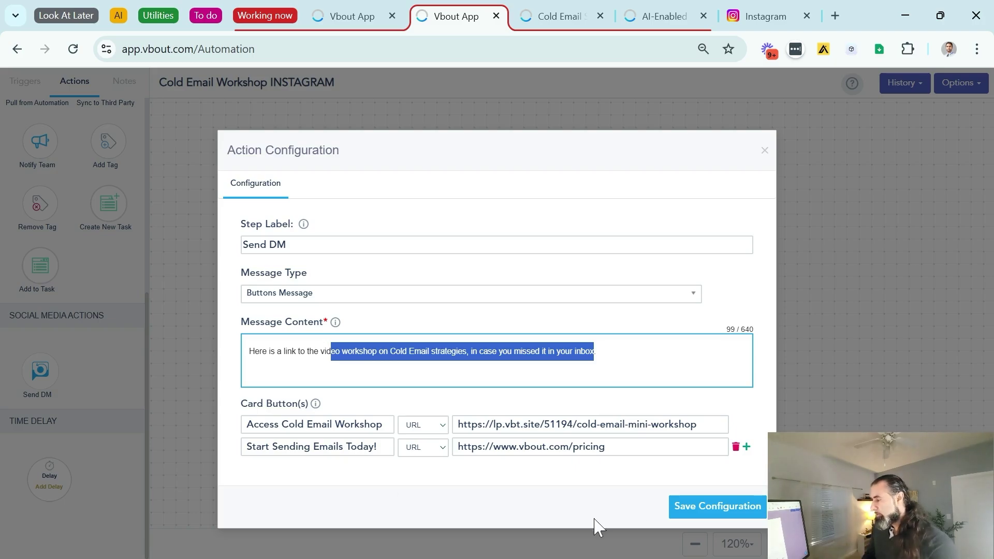
click(692, 508)
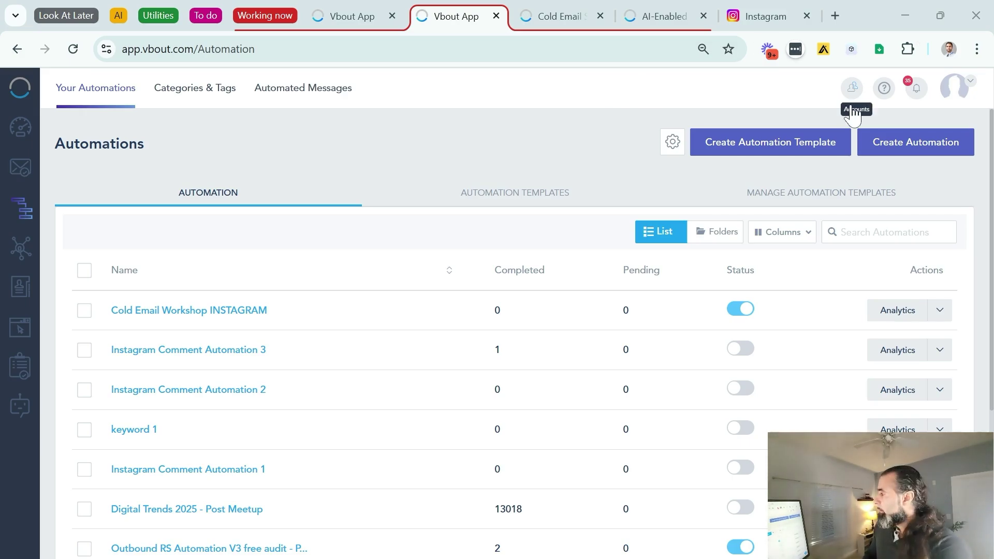
Create a new automation with a Joined trigger targeting the Cold Email Workshop list
click(889, 151)
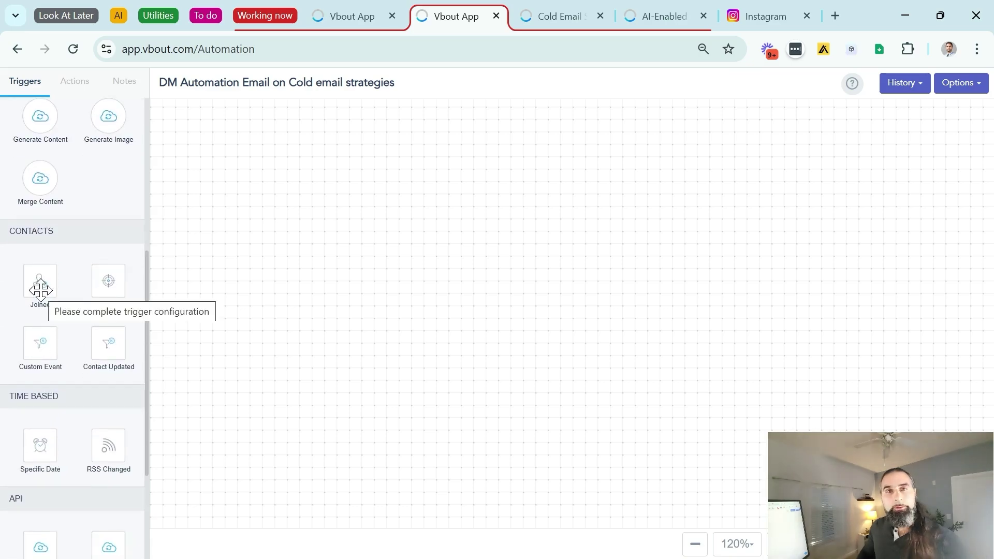
drag(41, 290, 341, 282)
click(341, 274)
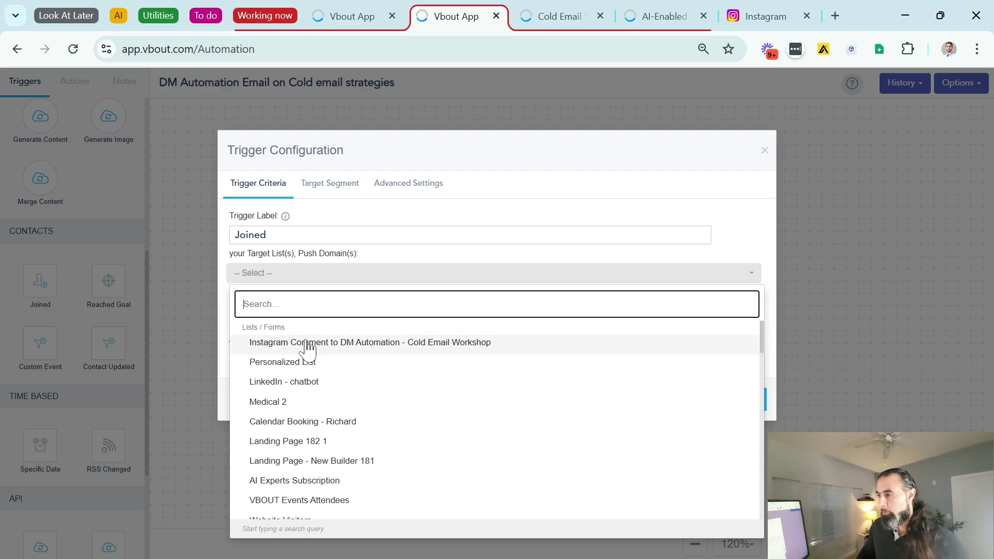
click(321, 342)
click(435, 155)
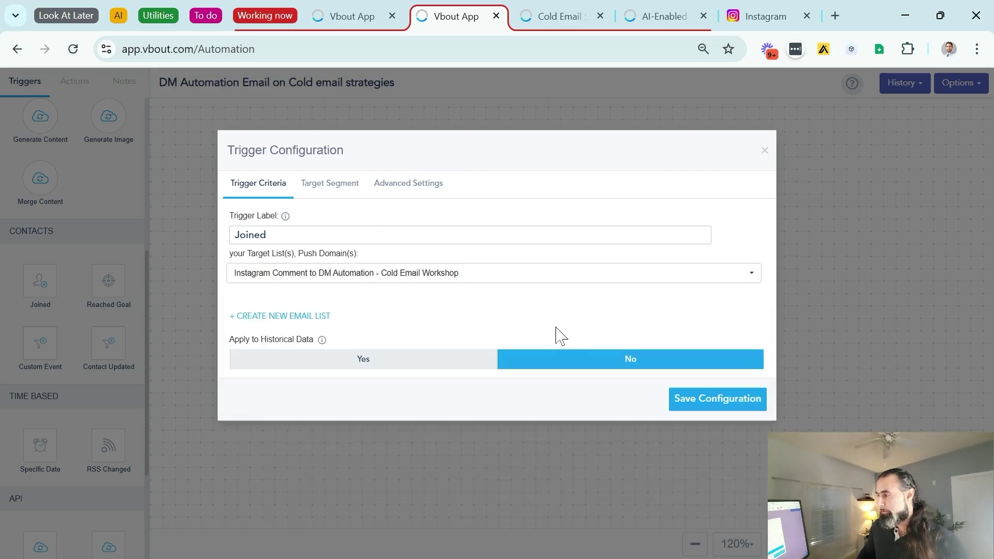
click(687, 406)
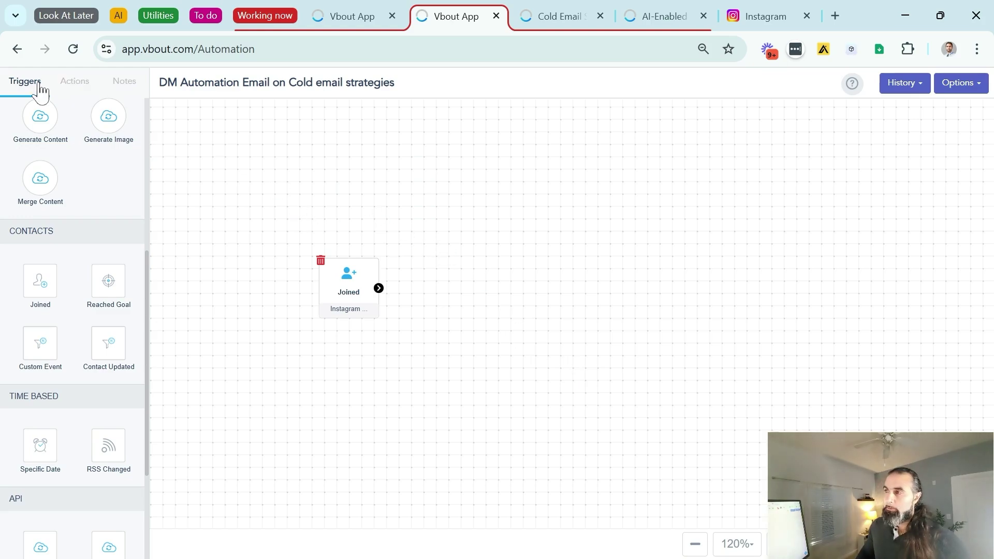
Add a Send Email step and connect the Joined trigger to it
click(72, 83)
scroll(72, 127, up, 5)
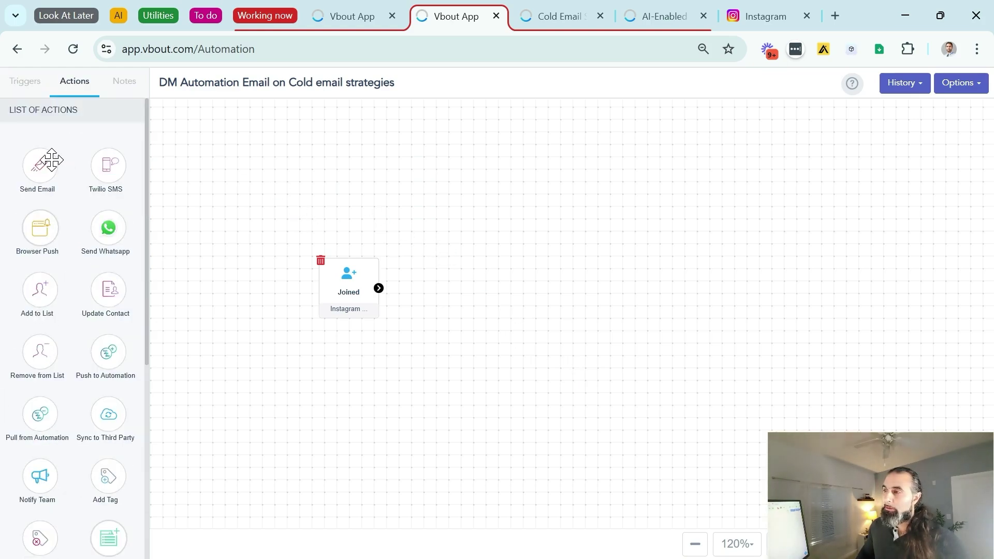
drag(41, 164, 494, 277)
drag(379, 288, 483, 254)
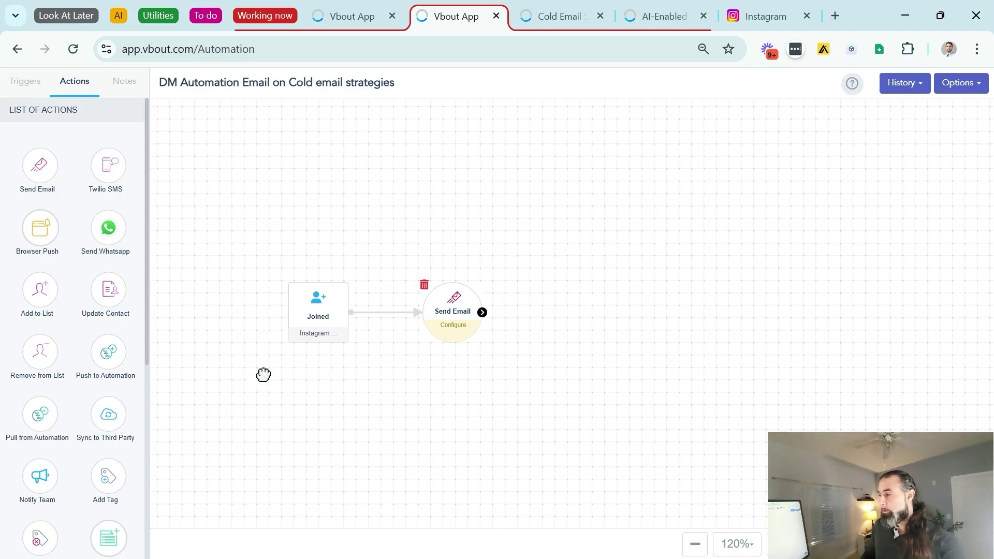
Set up the 'Cold Email mini workshop for instagram' email, reviewing sender, subject and footer
click(456, 321)
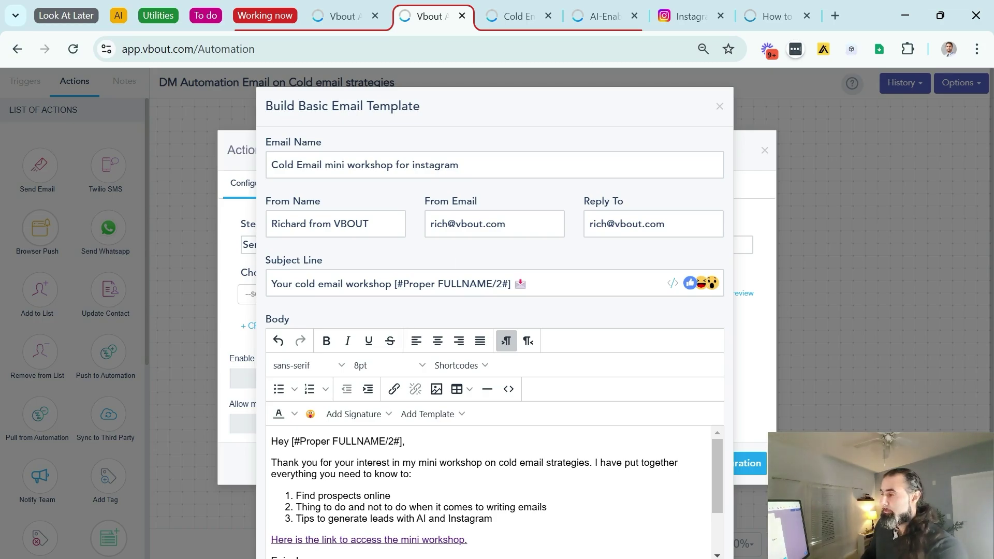
drag(369, 224, 260, 205)
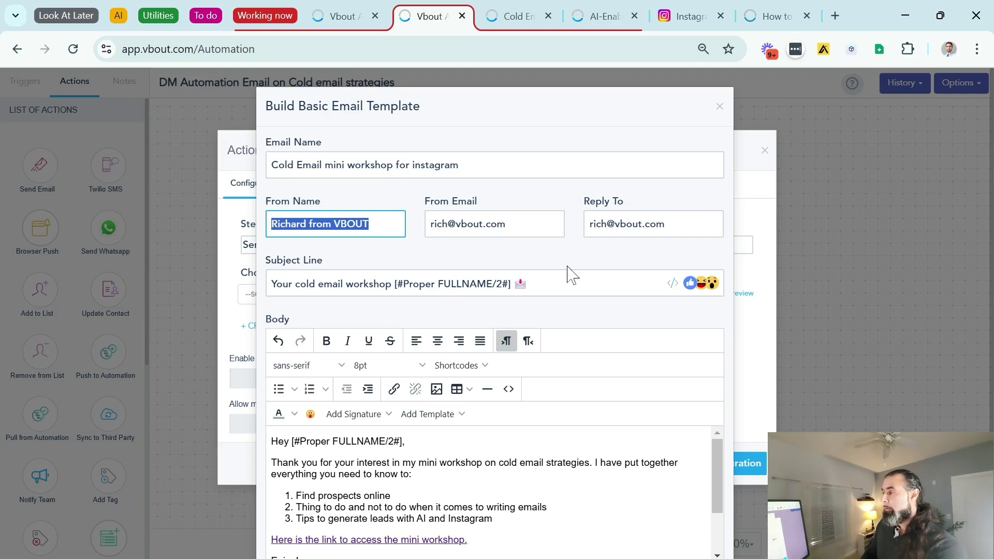
drag(397, 284, 477, 284)
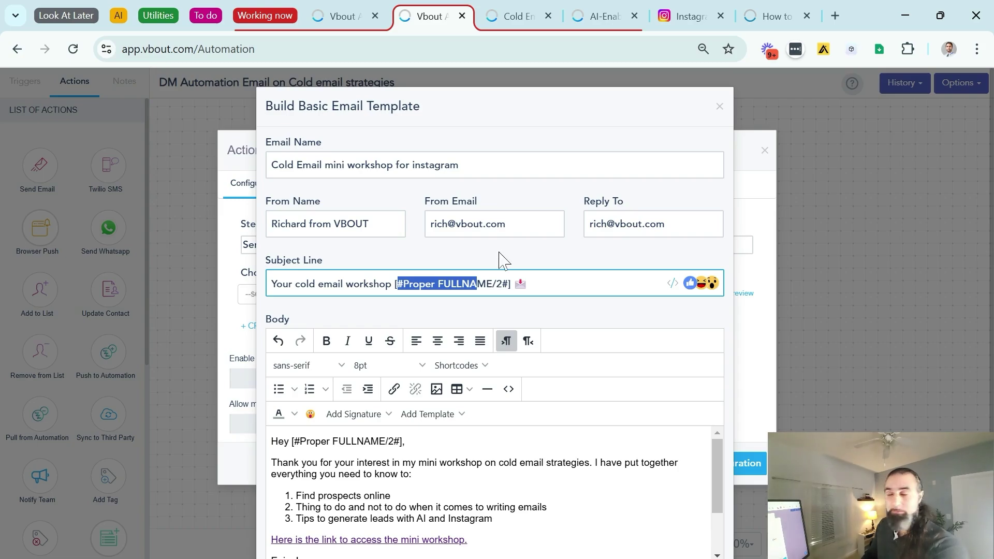
scroll(502, 259, down, 2)
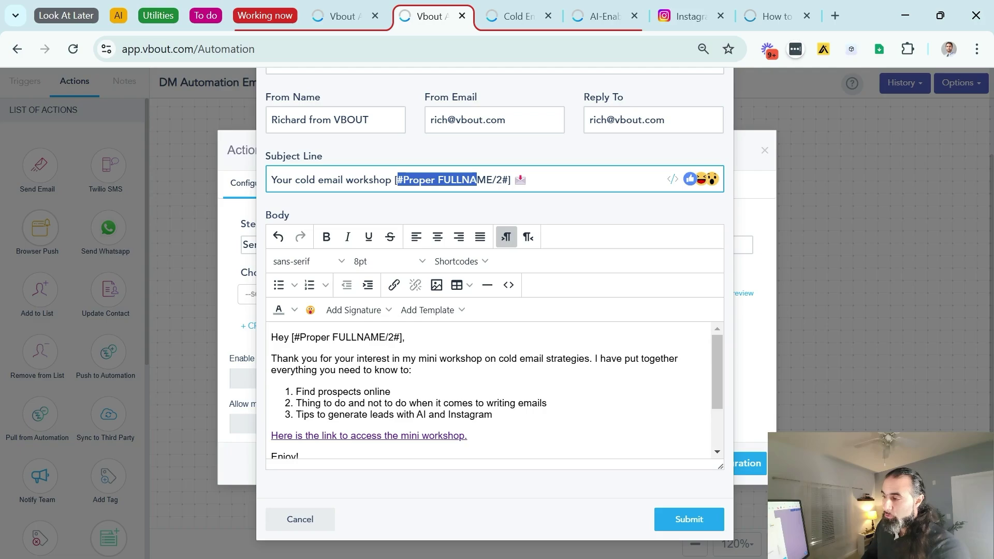
scroll(489, 391, down, 2)
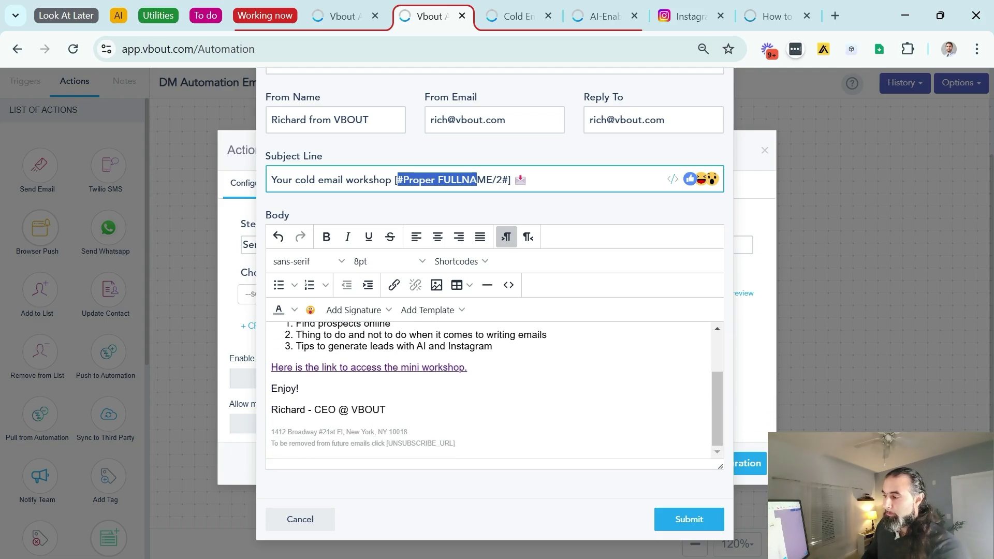
drag(407, 432, 310, 432)
drag(455, 443, 319, 432)
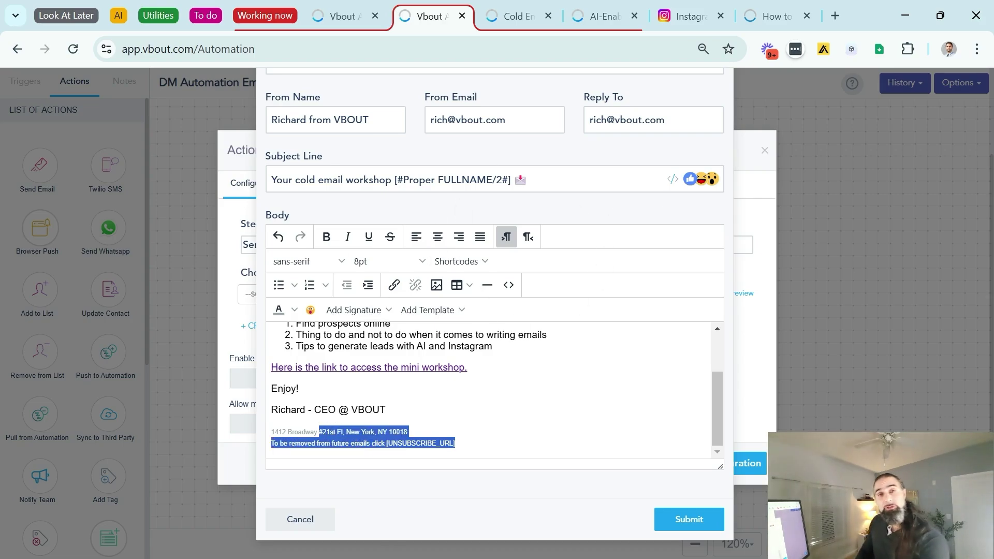
Save the Send Email configuration and publish the email automation
click(480, 236)
scroll(486, 363, up, 5)
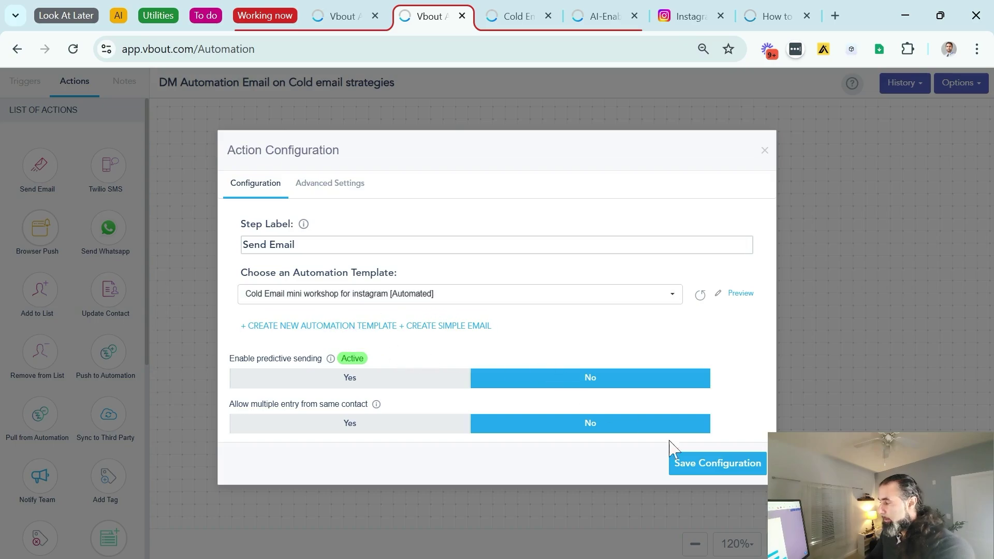
click(707, 464)
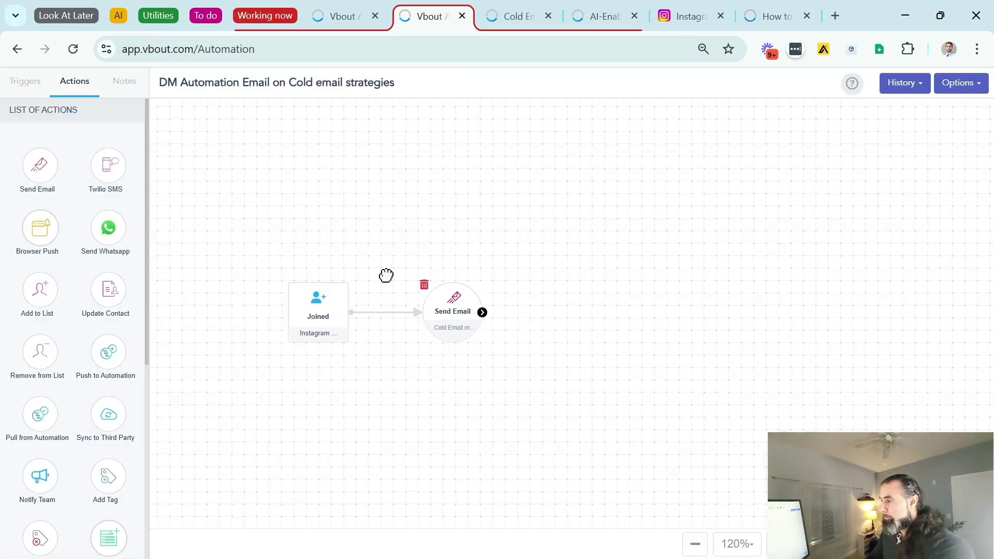
click(966, 89)
click(931, 107)
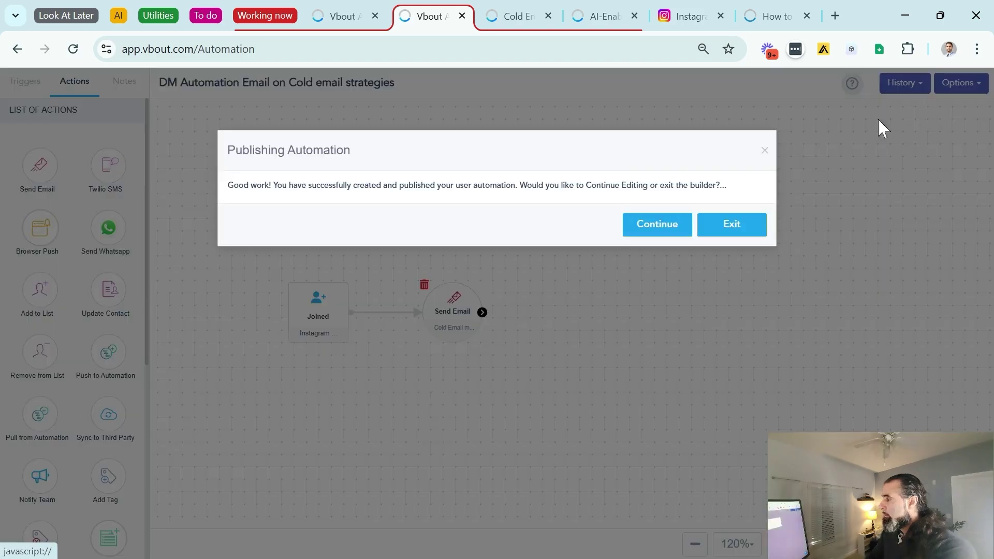
Exit to the Automations list, then bring up the reel screenshot in ShareX's editor
click(723, 227)
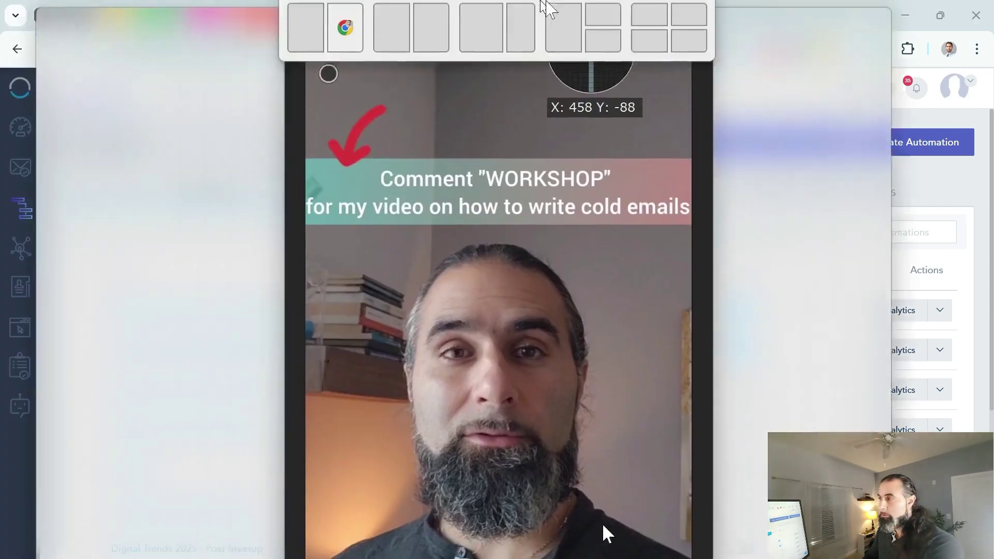
drag(544, 9, 636, 8)
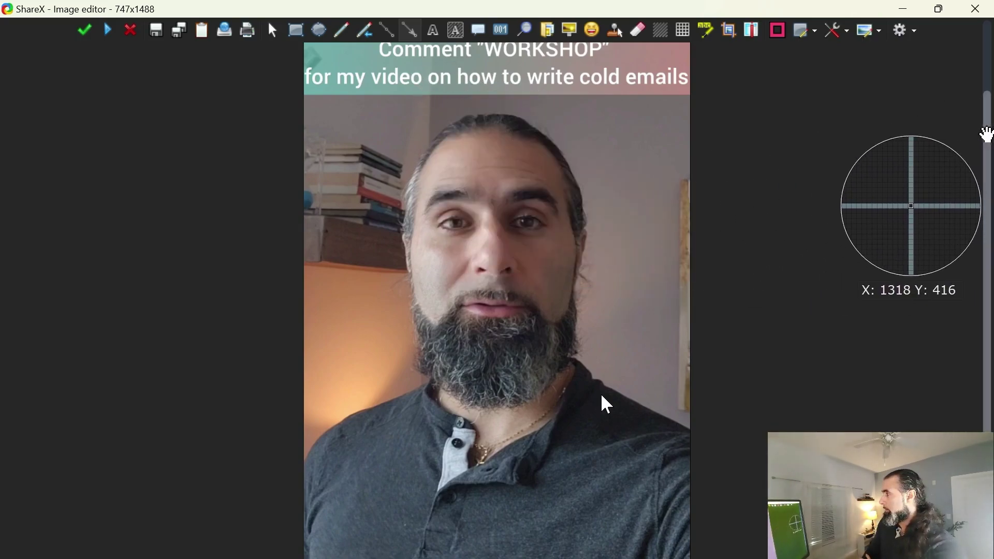
Close the ShareX screenshot editor to return to the Instagram Reels grid
drag(987, 134, 726, 173)
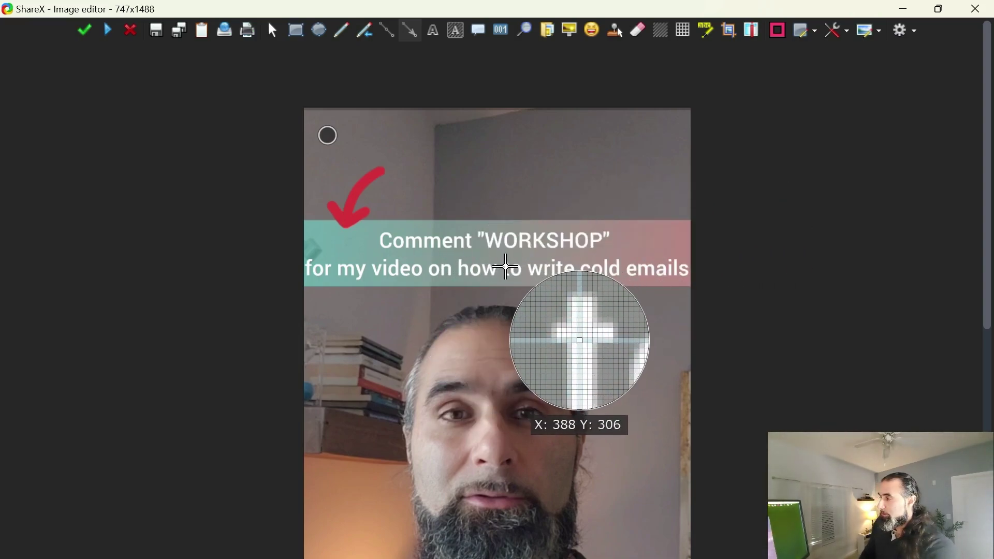
click(972, 13)
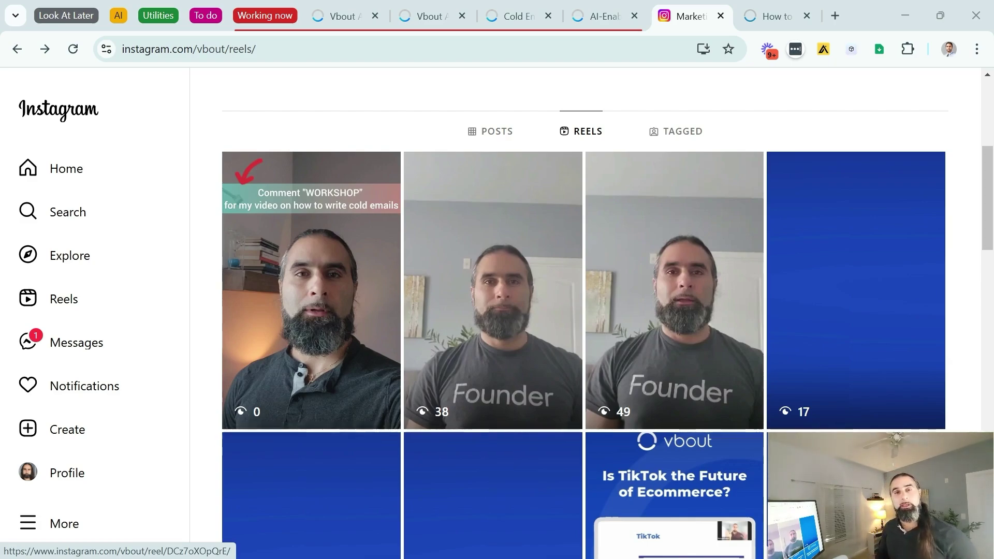
Open the WORKSHOP reel, reveal the automated comment reply, then go to Instagram Messages
click(288, 339)
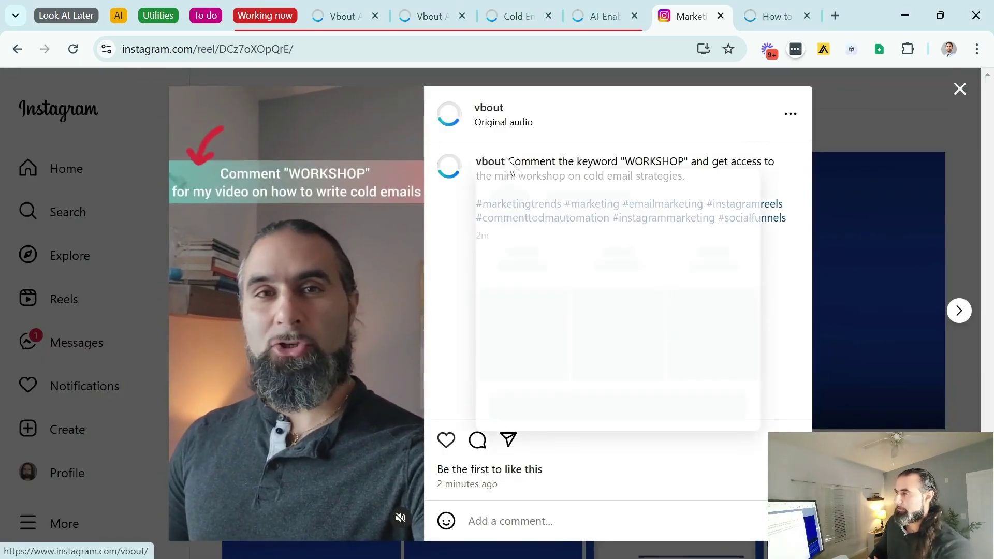
drag(624, 162, 692, 161)
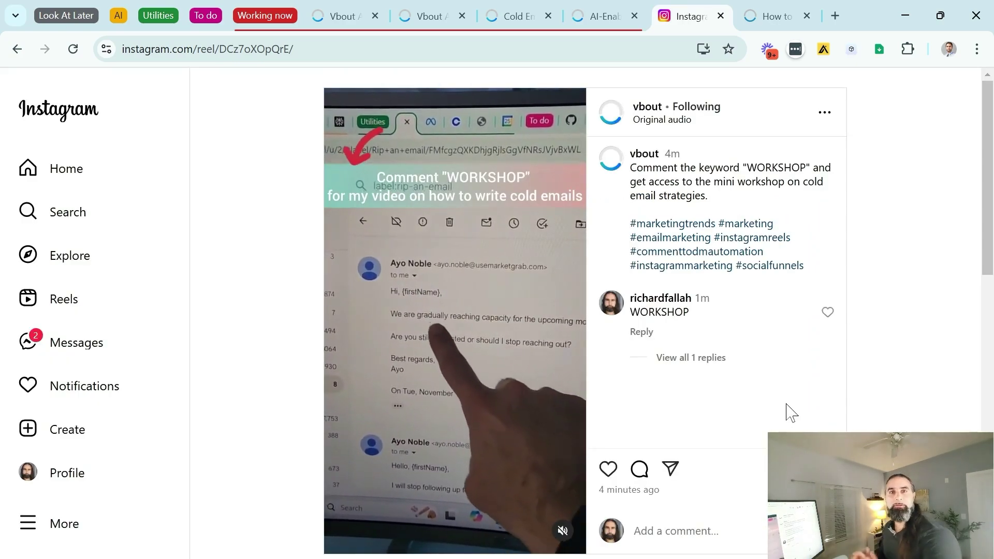
click(717, 360)
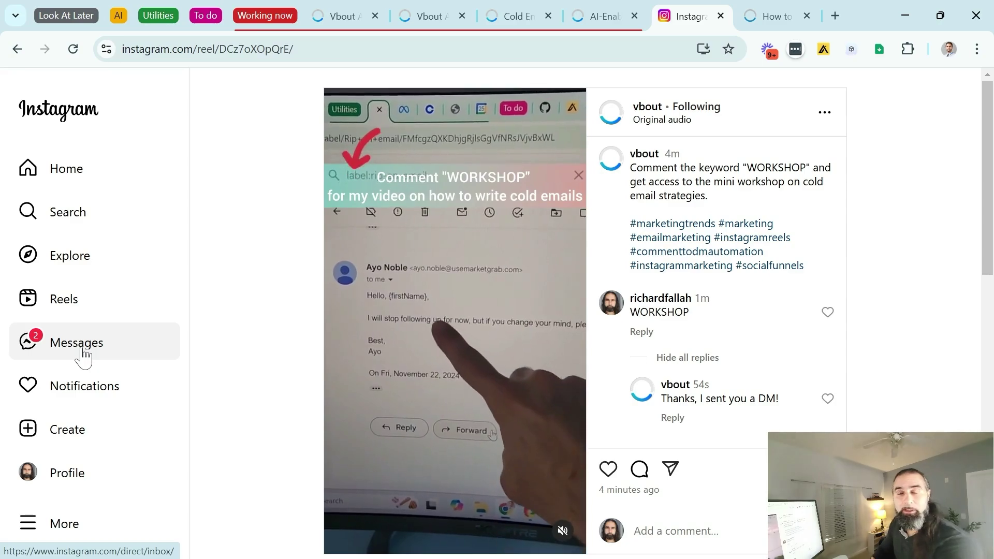
click(83, 355)
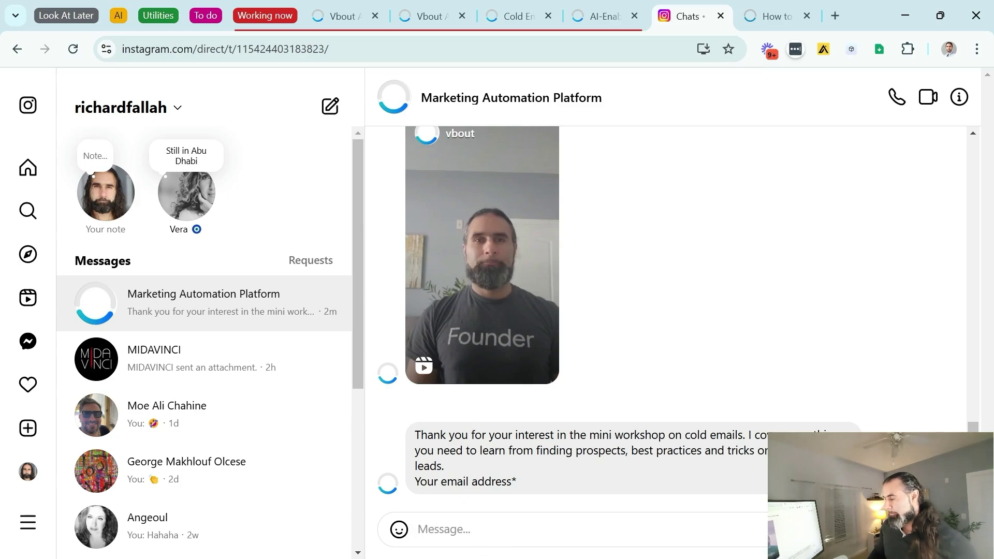
Answer the bot's 'Your name' question by sending the user's name in the chat
drag(451, 468, 413, 444)
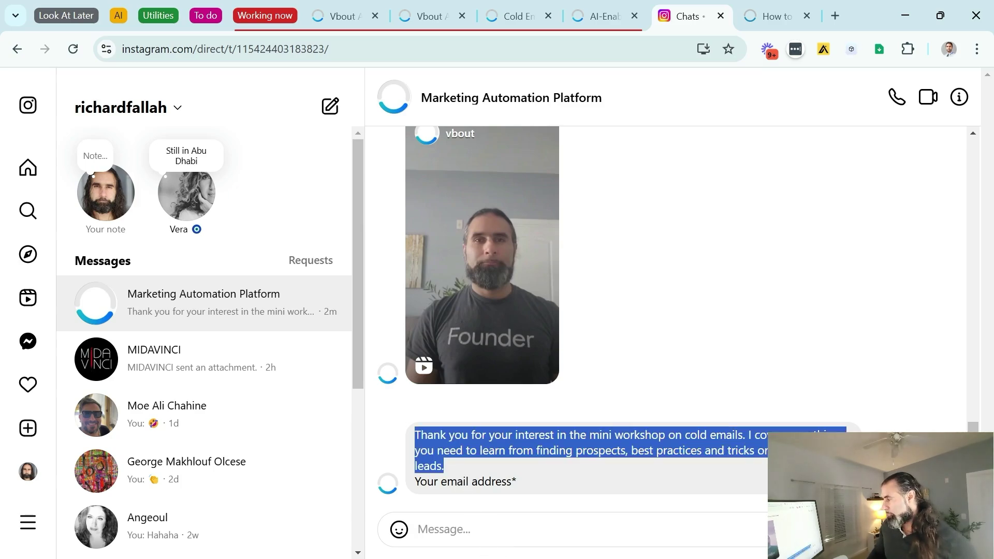
click(440, 529)
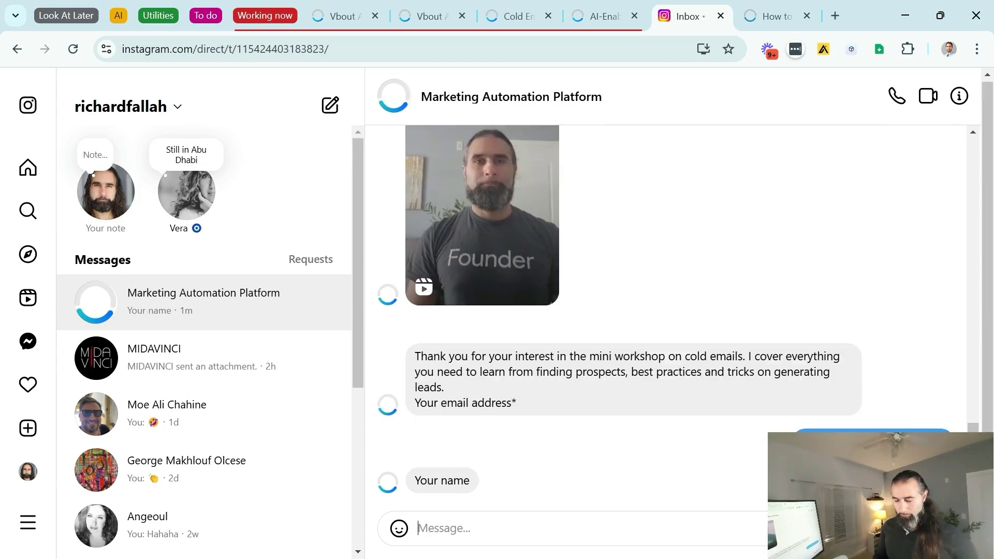
key(Return)
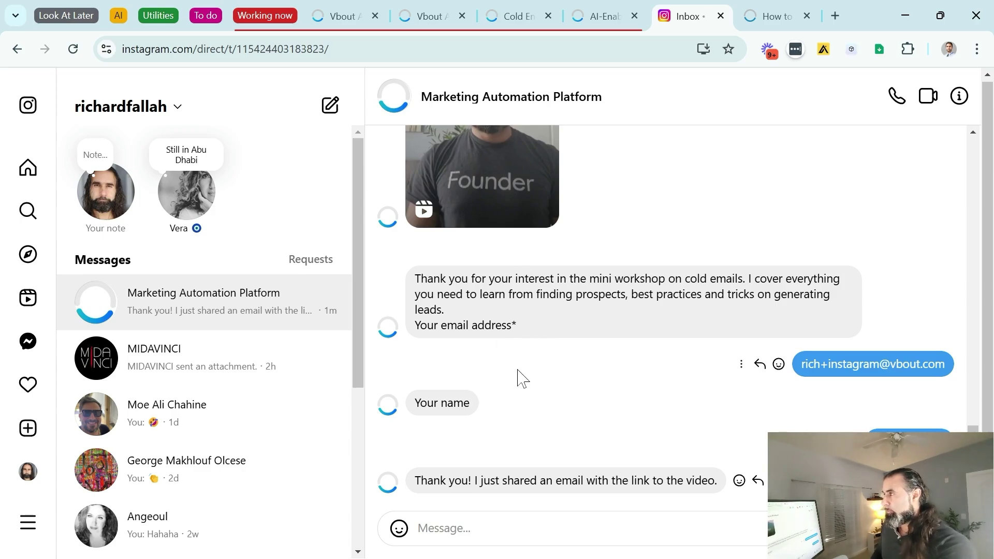
Check the automations' Completed and Pending counts, then open DM Automation Email on Cold email strategies
key(ctrl+2)
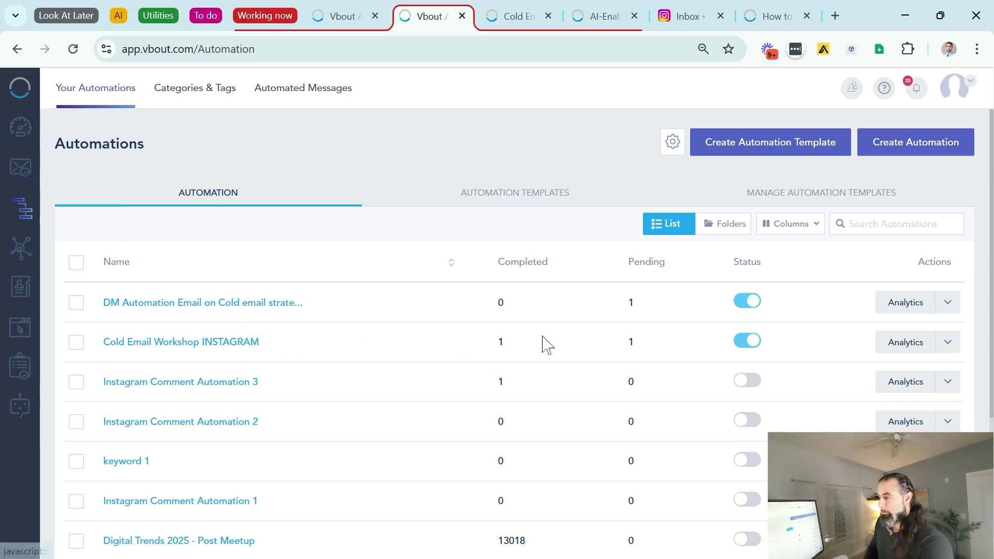
double_click(570, 265)
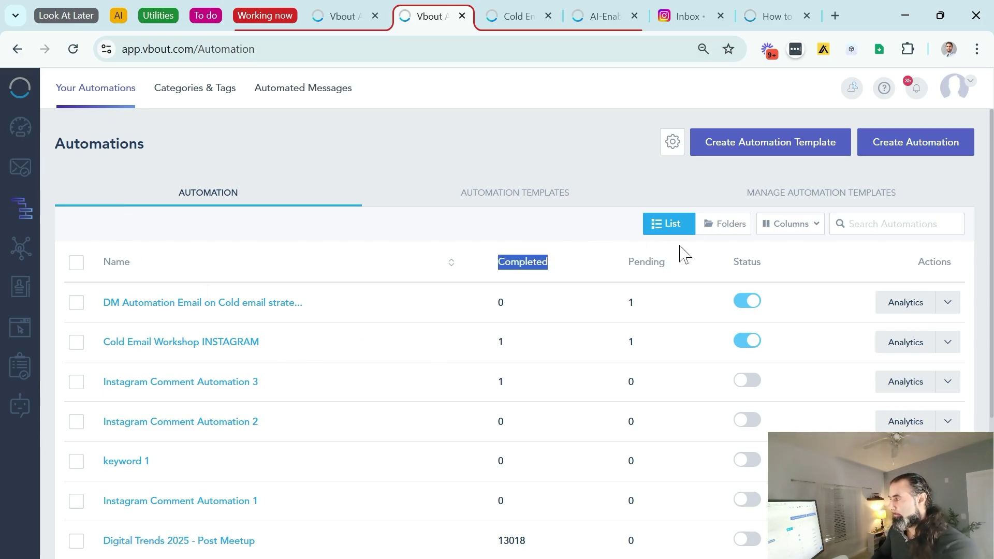
double_click(673, 265)
drag(260, 343, 110, 342)
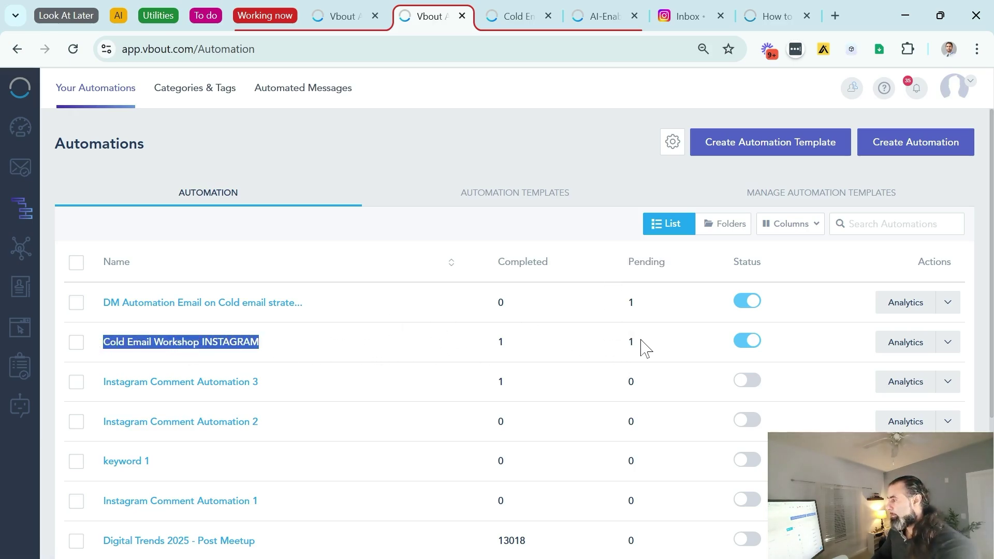
drag(645, 347, 617, 347)
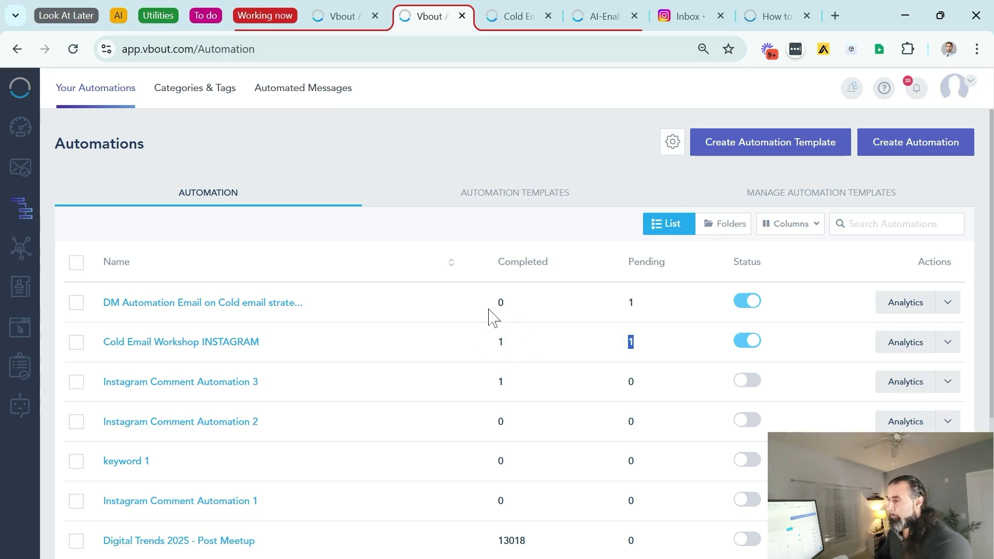
drag(334, 303, 103, 303)
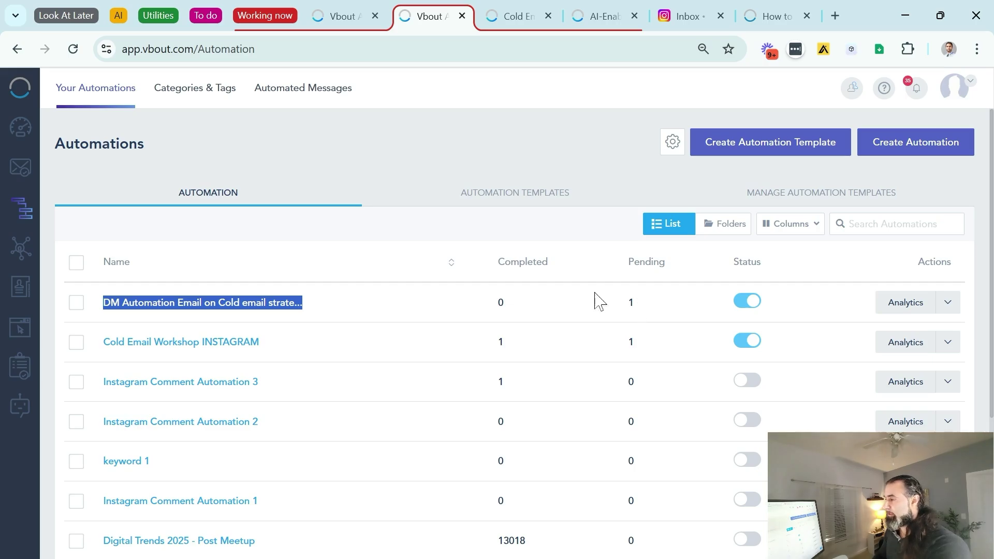
click(251, 306)
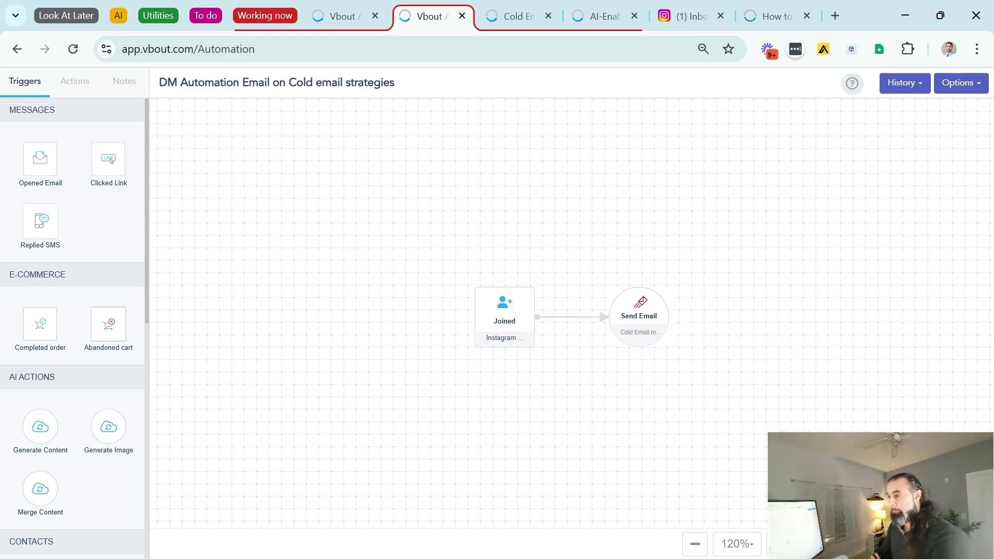
Add a Delay and a second Send Email node, chaining Send Email → Delay → Send Email
scroll(93, 410, down, 9)
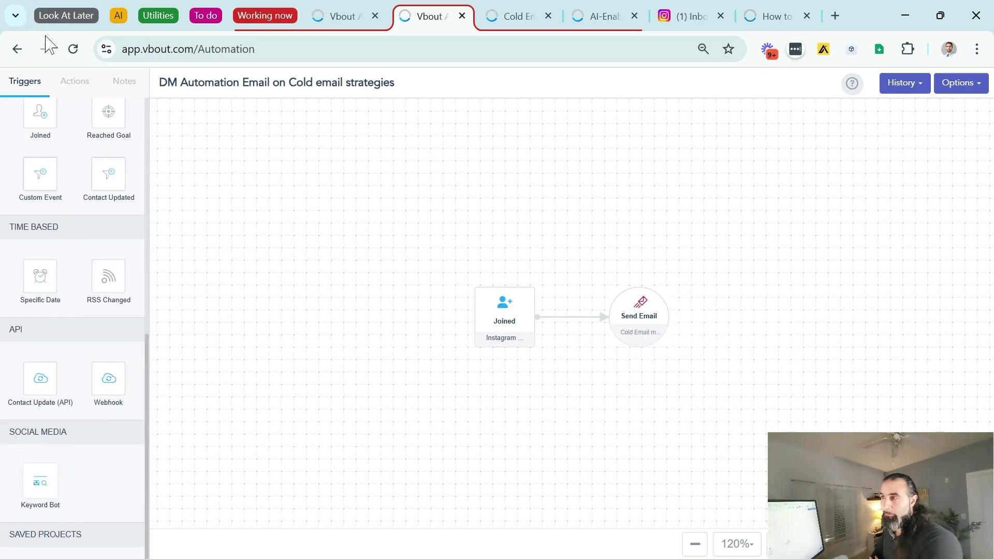
click(74, 81)
drag(49, 476, 770, 313)
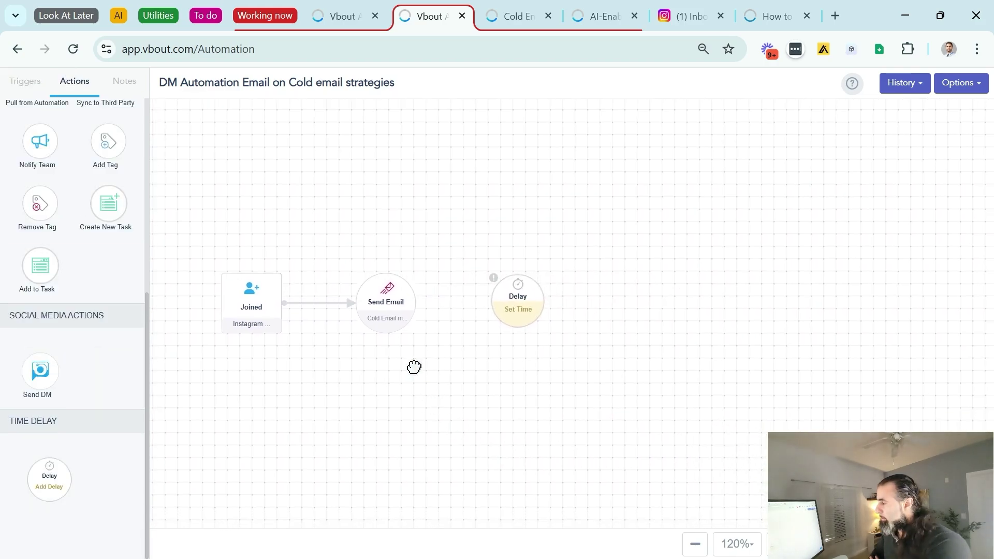
drag(415, 303, 518, 298)
scroll(83, 276, up, 6)
drag(40, 166, 644, 248)
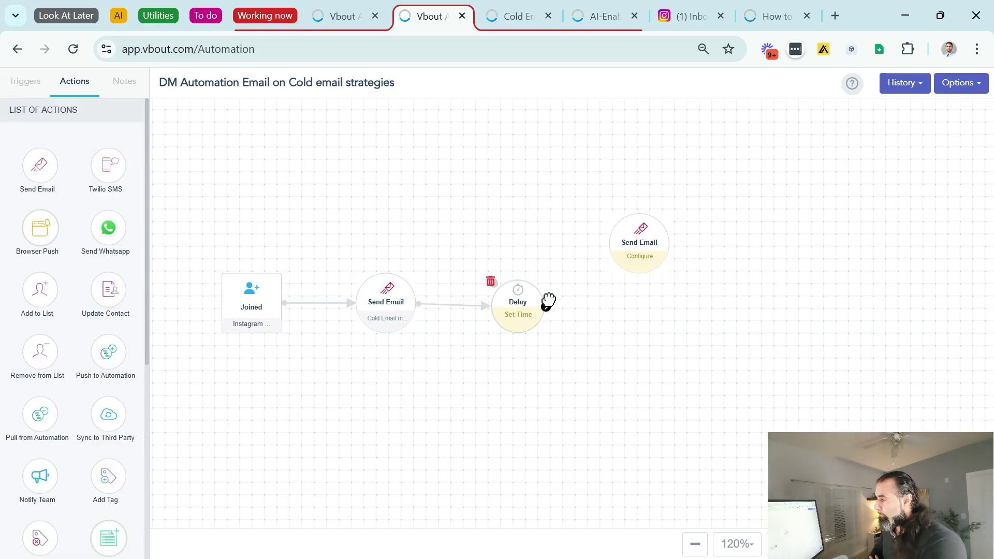
drag(546, 306, 640, 270)
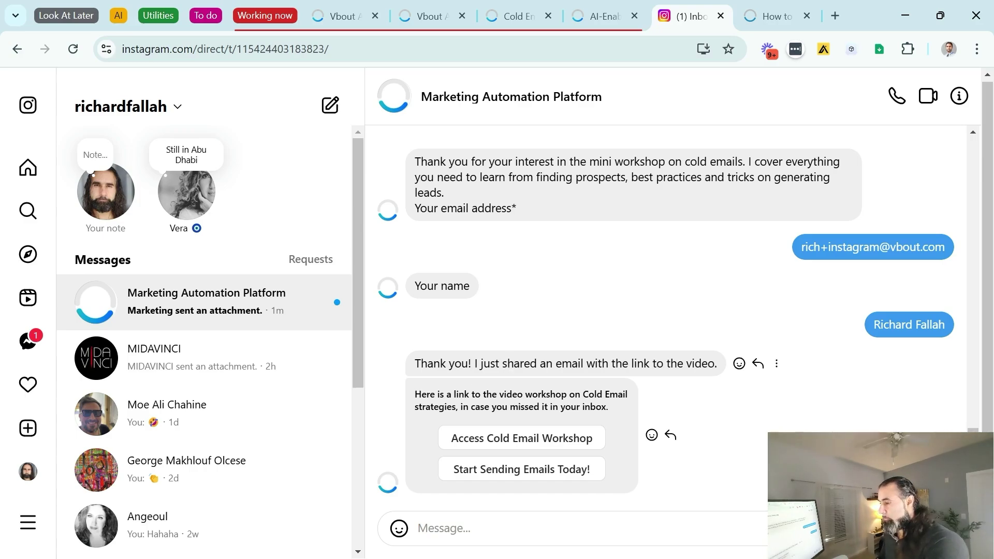
Open the 'Access Cold Email Workshop' link, then 'Start Sending Emails Today!' from the Instagram chat
drag(426, 395, 525, 408)
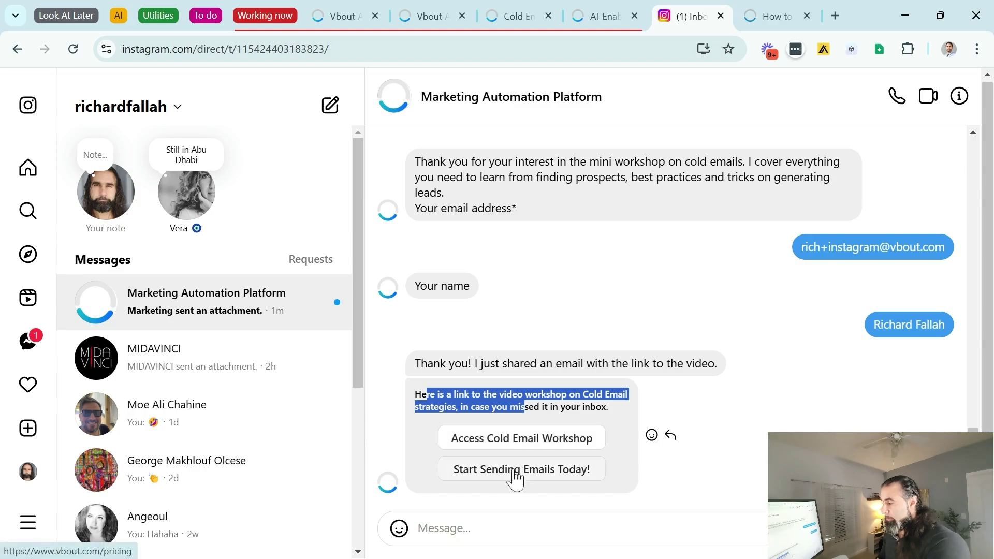
click(490, 452)
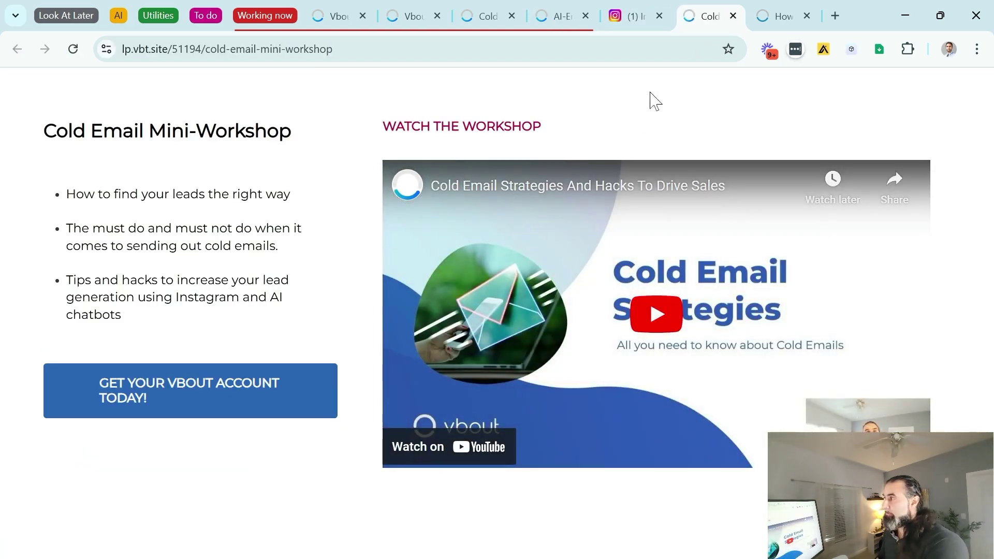
click(634, 16)
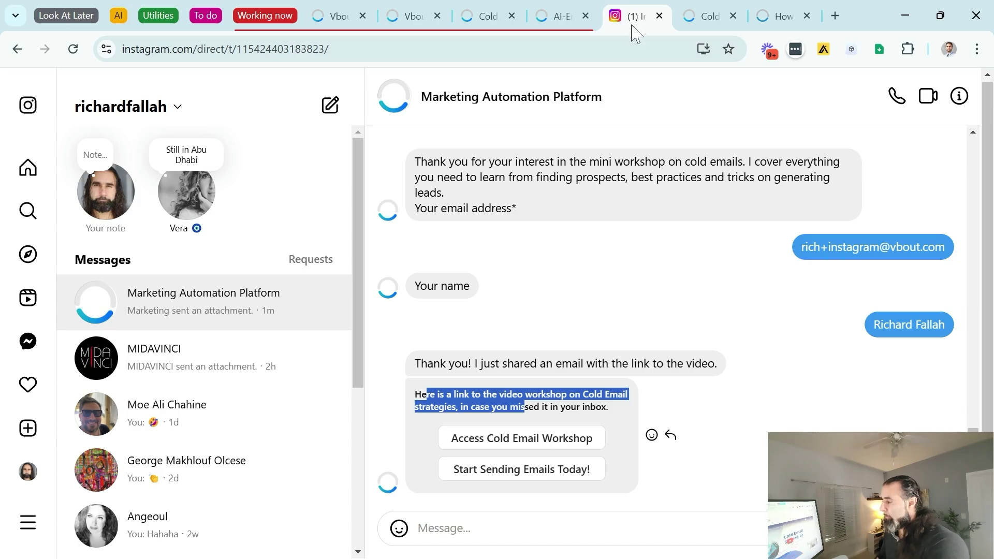
click(496, 470)
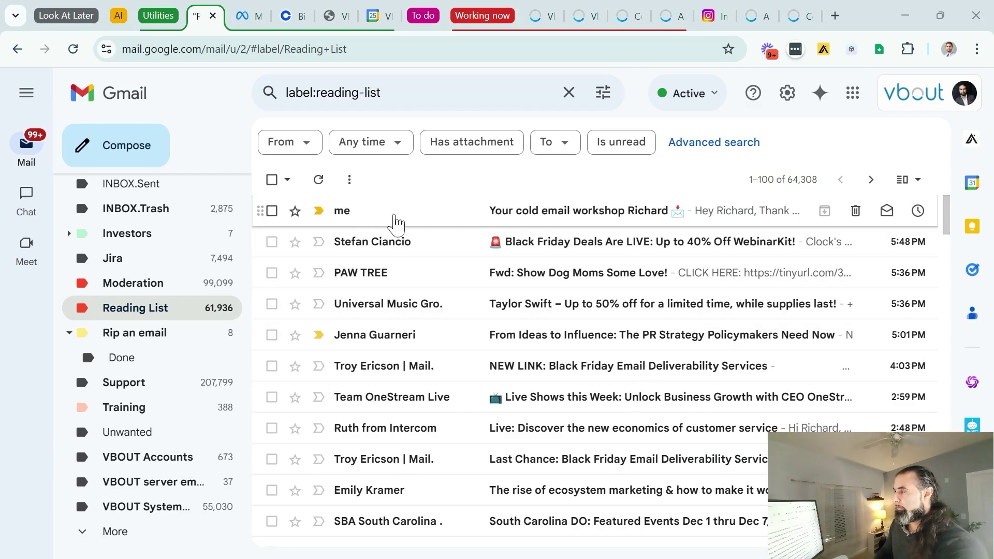
Read the top Reading List email and follow its mini workshop link
click(369, 223)
scroll(539, 292, down, 1)
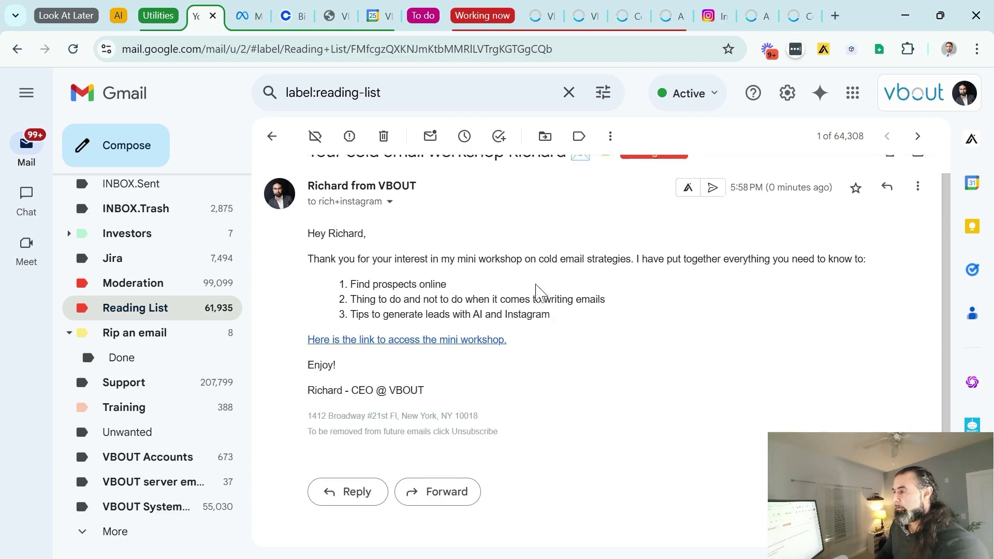
scroll(538, 291, down, 1)
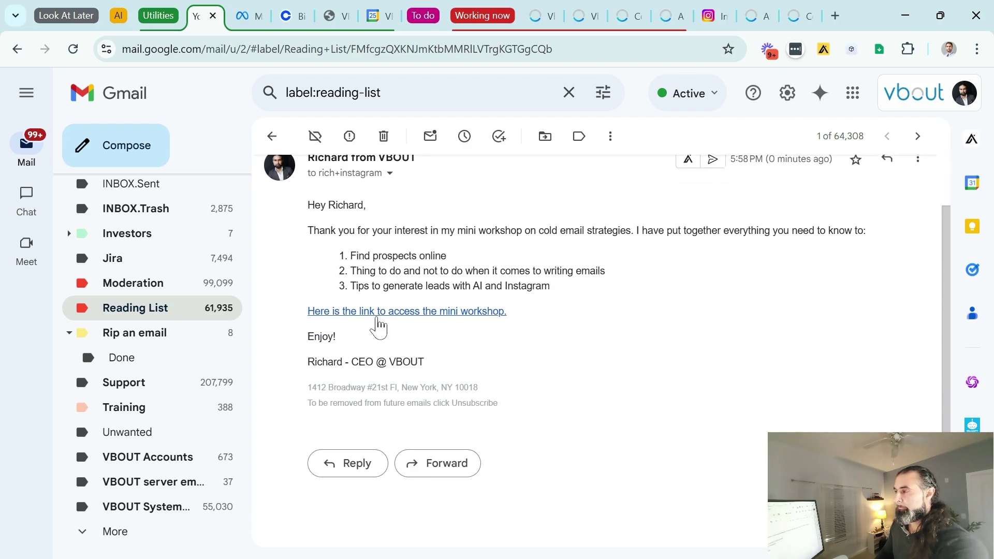
click(397, 317)
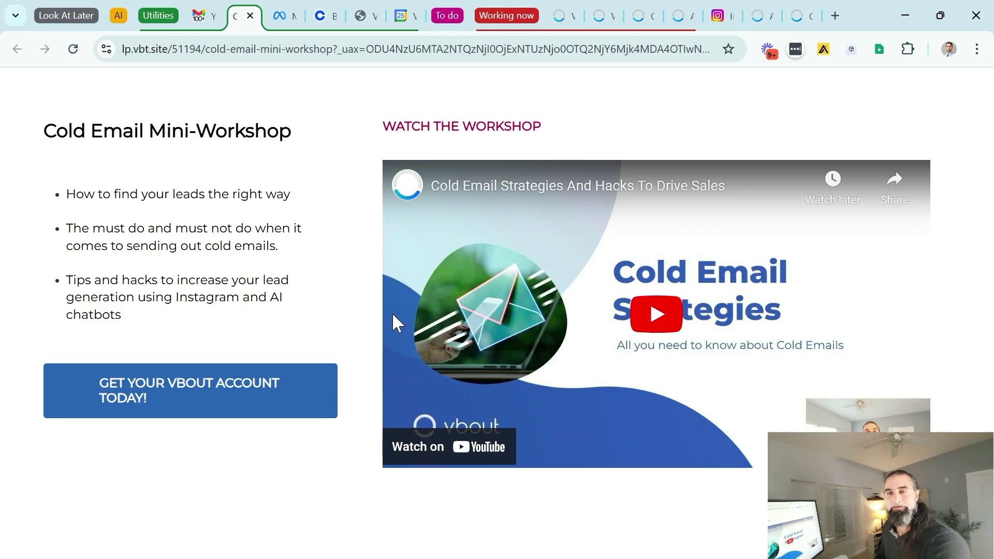
View the Cold Email Workshop INSTAGRAM automation's analytics and list Step 1's executed contacts
click(598, 9)
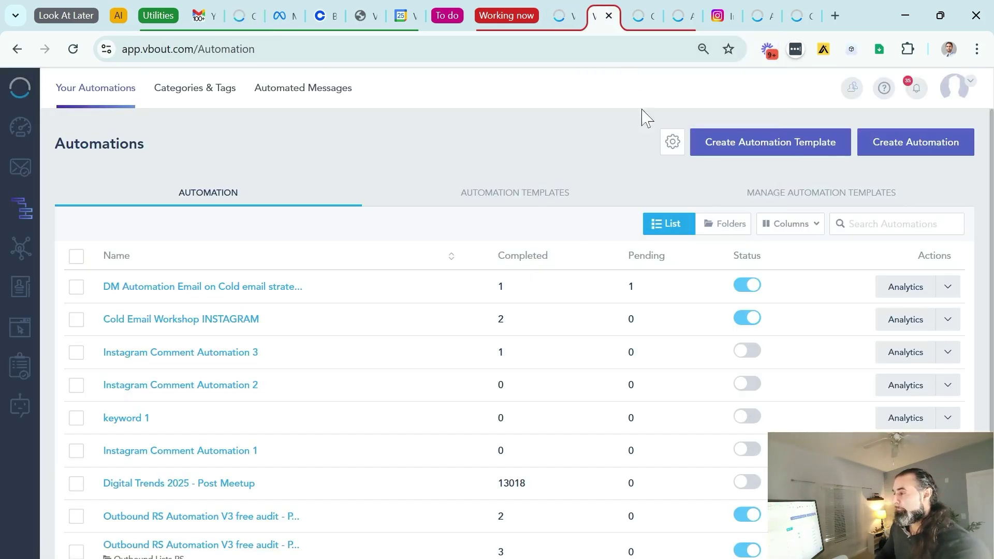
click(905, 319)
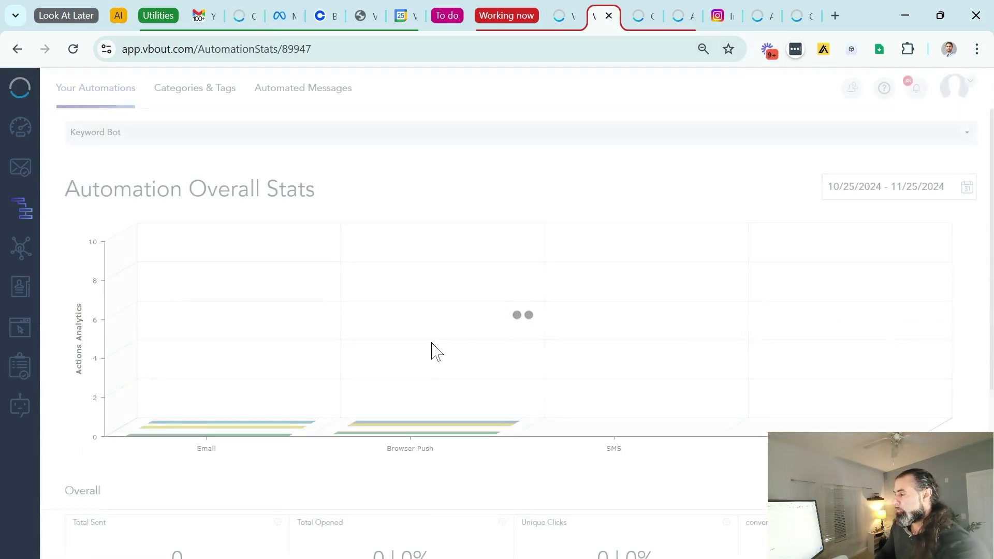
scroll(430, 356, down, 5)
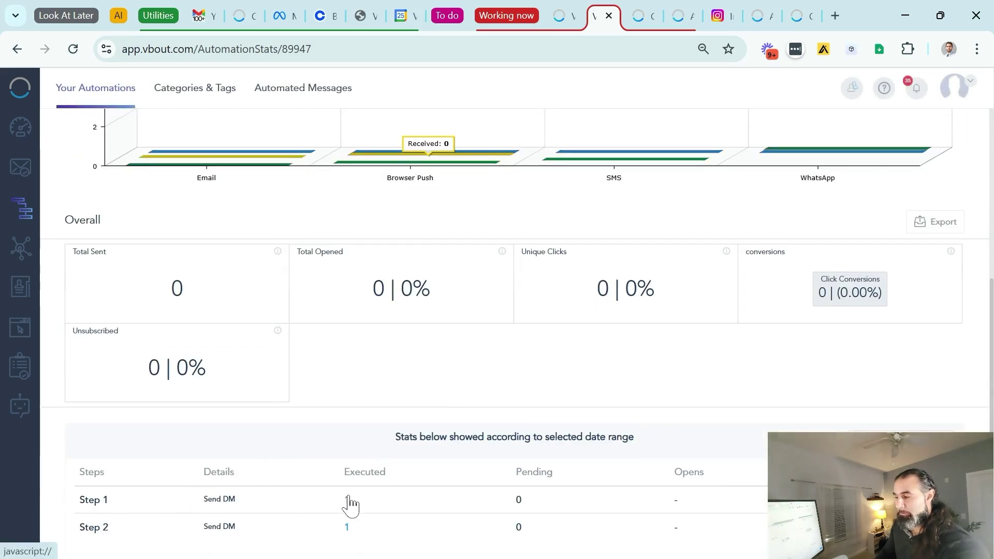
click(347, 500)
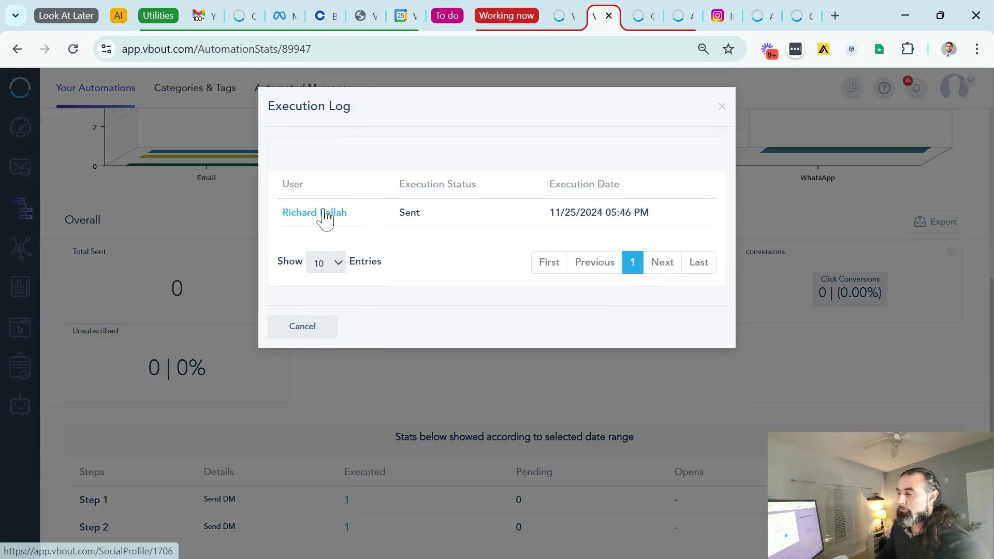
drag(337, 216, 355, 249)
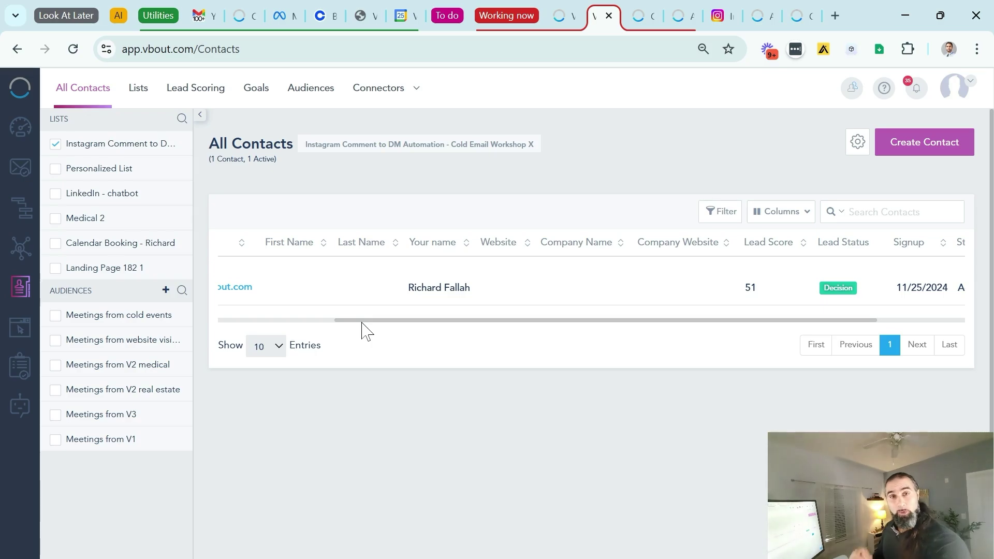
Review the test contact's activities, then scroll the vbout.com/pricing tab down to the plans
click(363, 321)
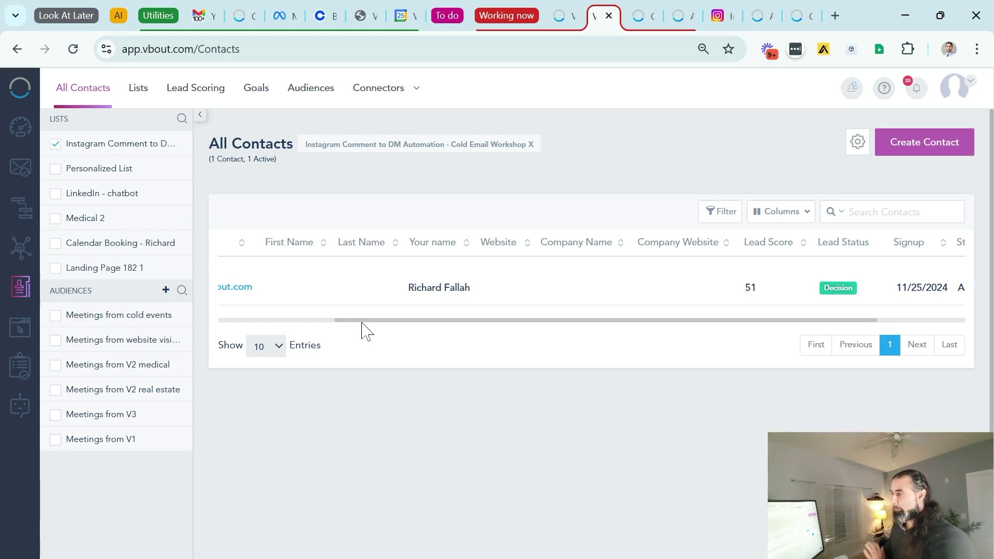
click(246, 296)
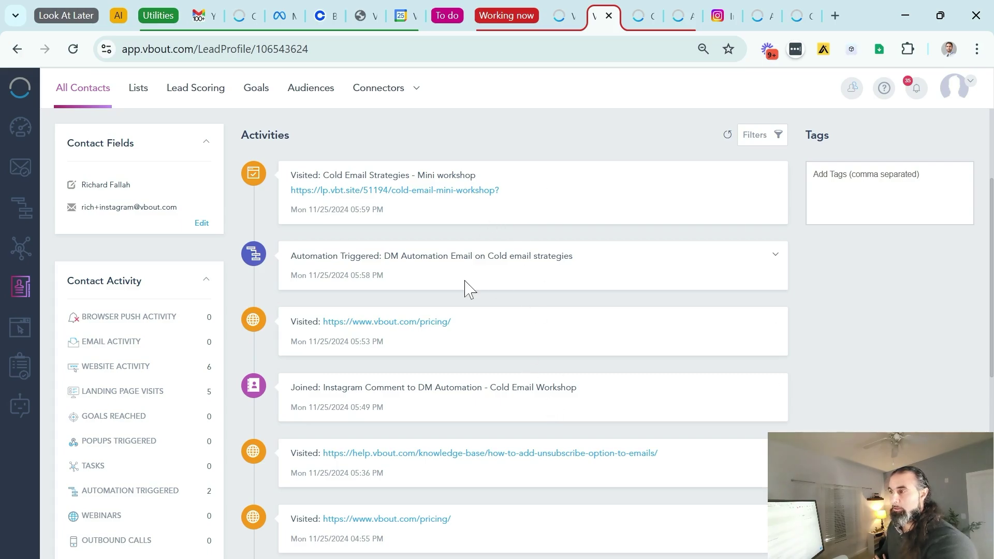
key(ctrl+Tab)
key(ctrl+Tab)
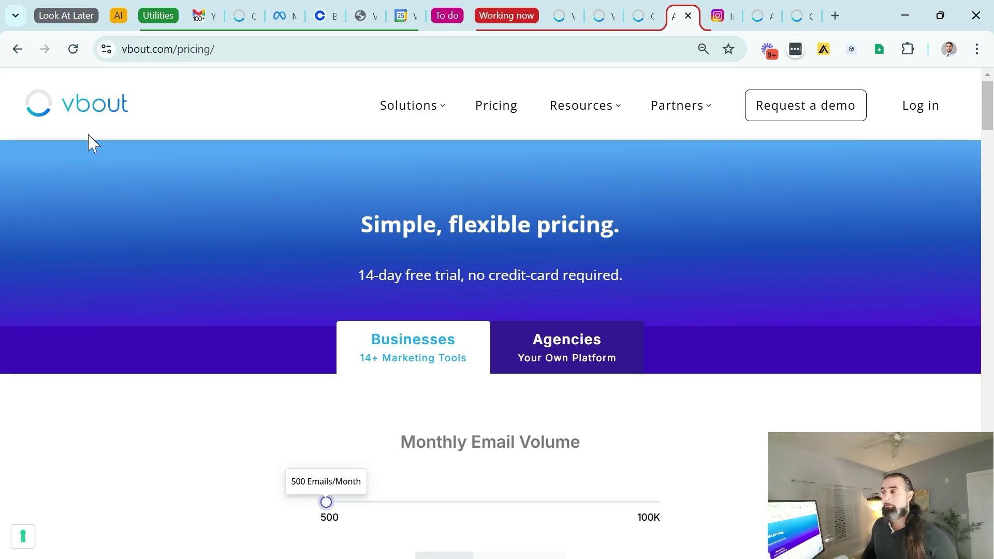
scroll(461, 192, down, 9)
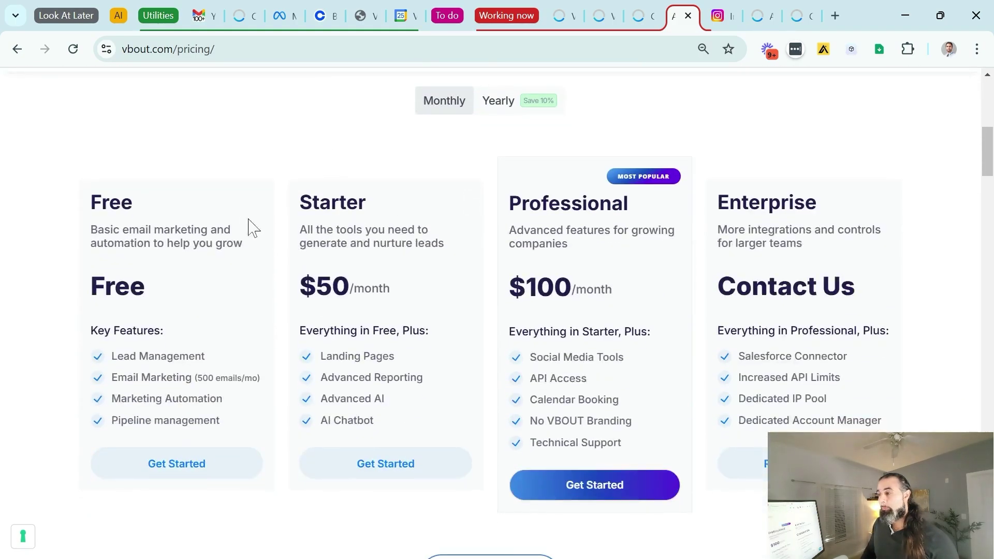